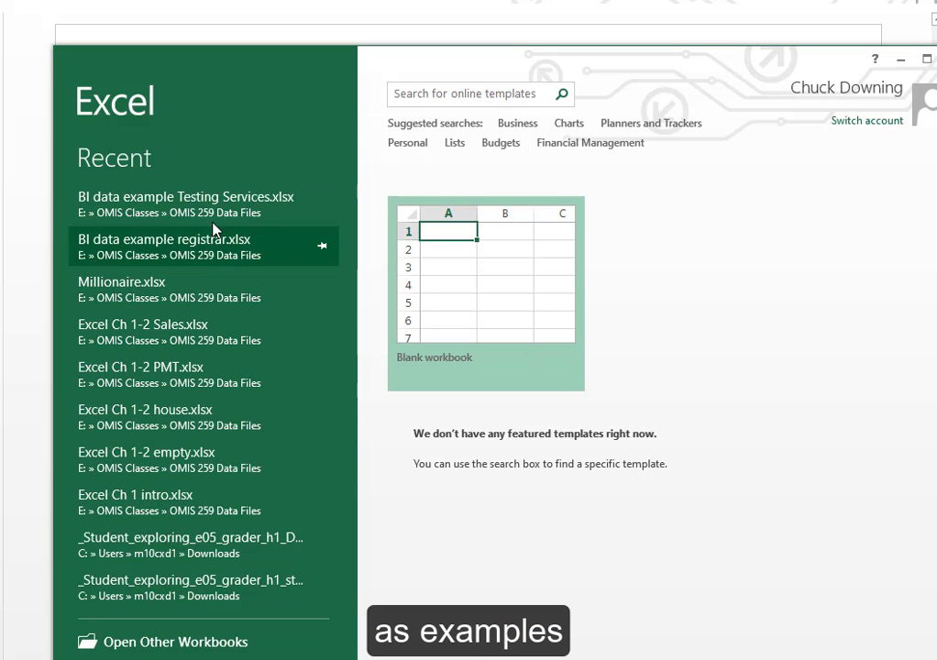
- Open BI data example Testing Services.xlsx and BI data example registrar.xlsx, and bring the registrar workbook's window fully into view
click(274, 194)
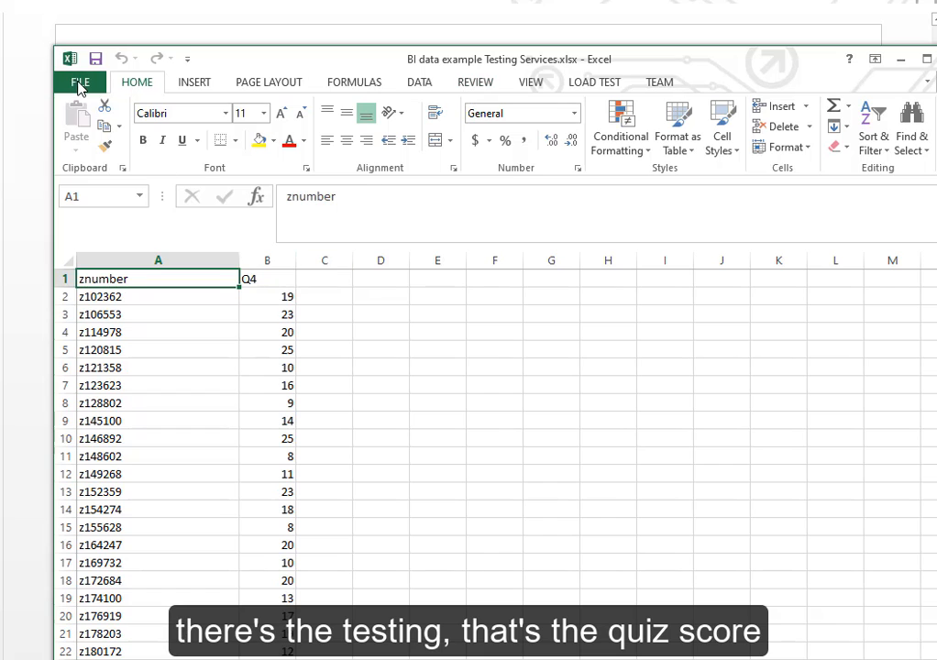
click(81, 81)
click(105, 192)
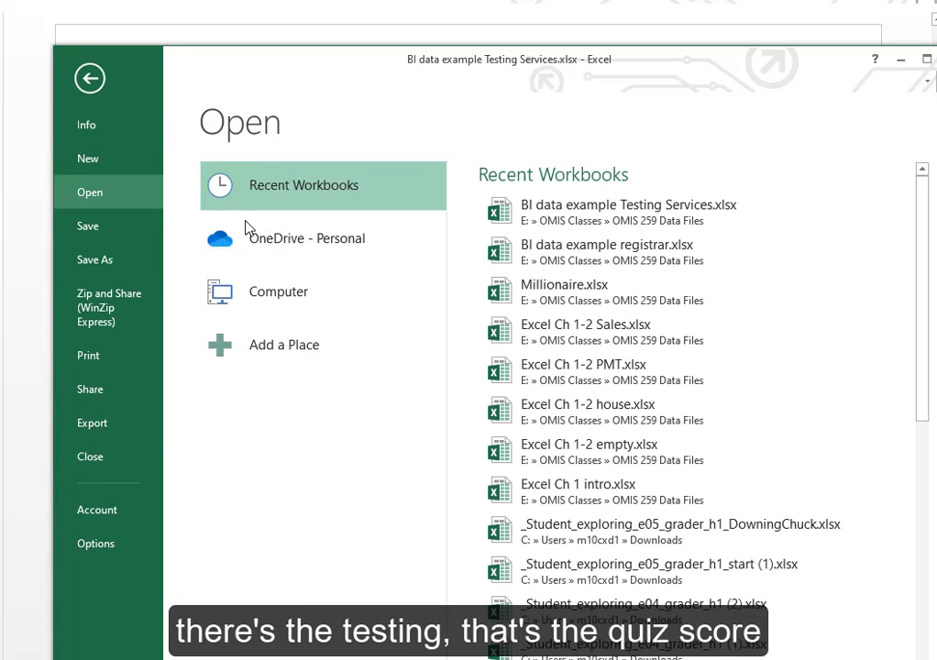
click(495, 240)
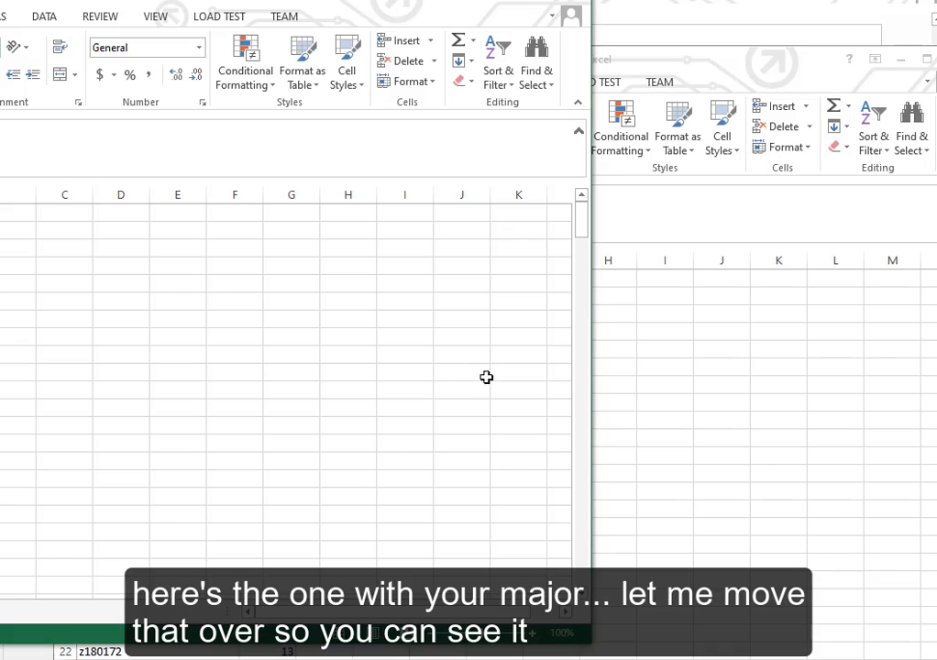
drag(156, 2, 258, 58)
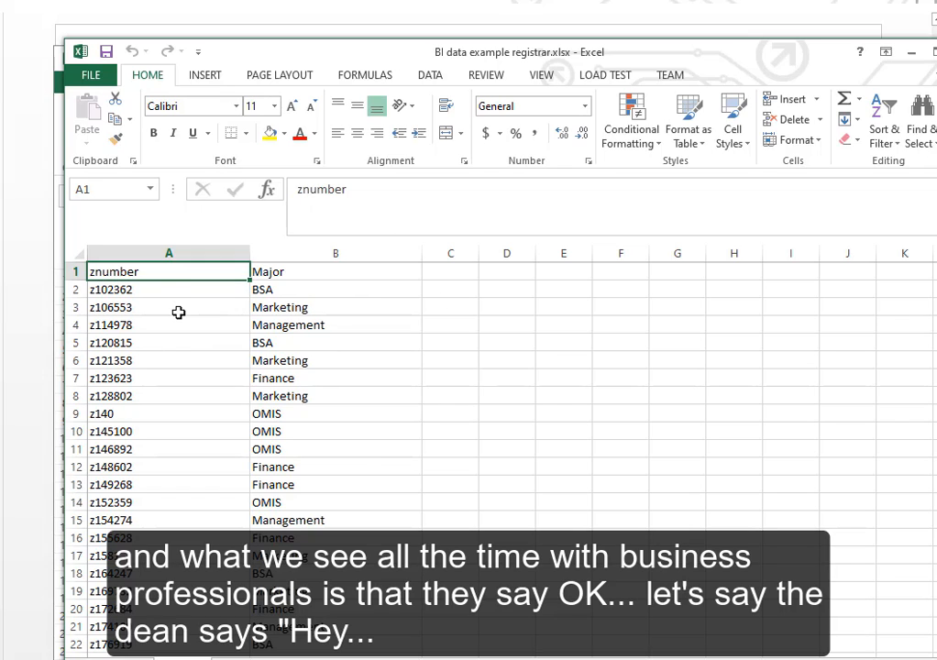
- Switch to Access, close the Access Example database, and return to the presentation slide
key(alt+Tab)
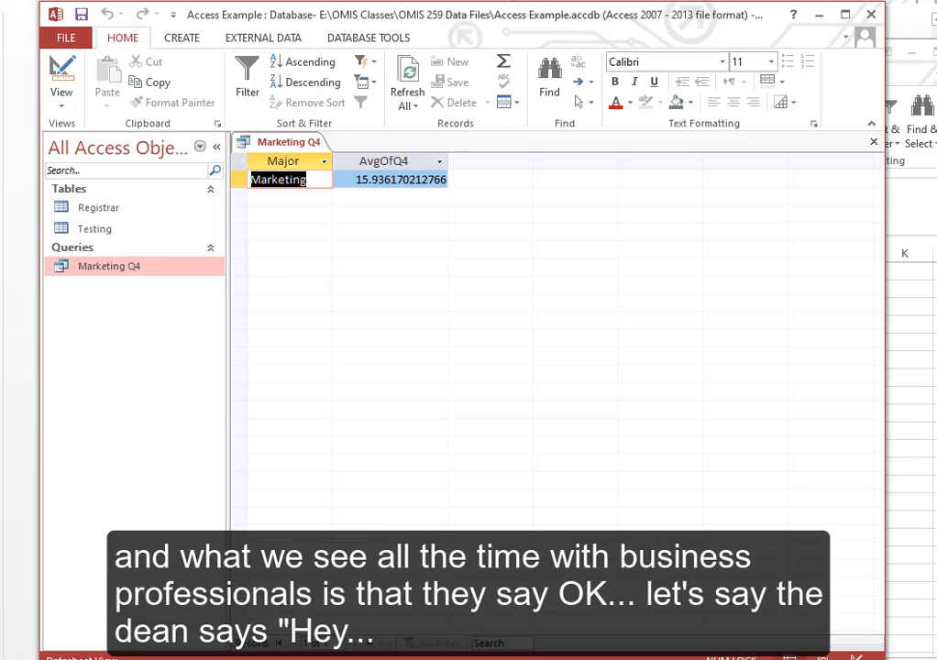
click(872, 14)
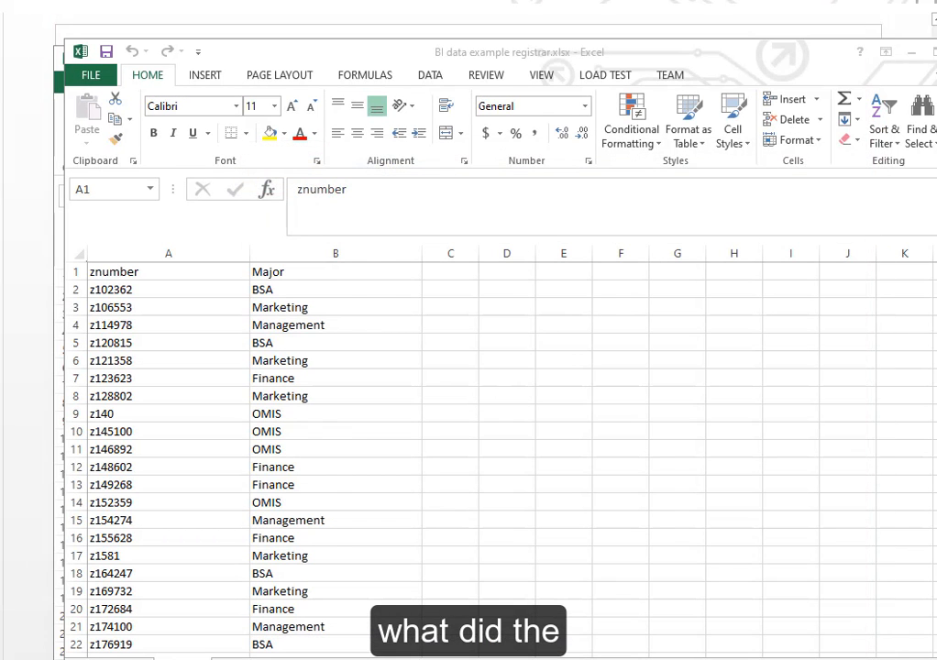
key(alt+Tab)
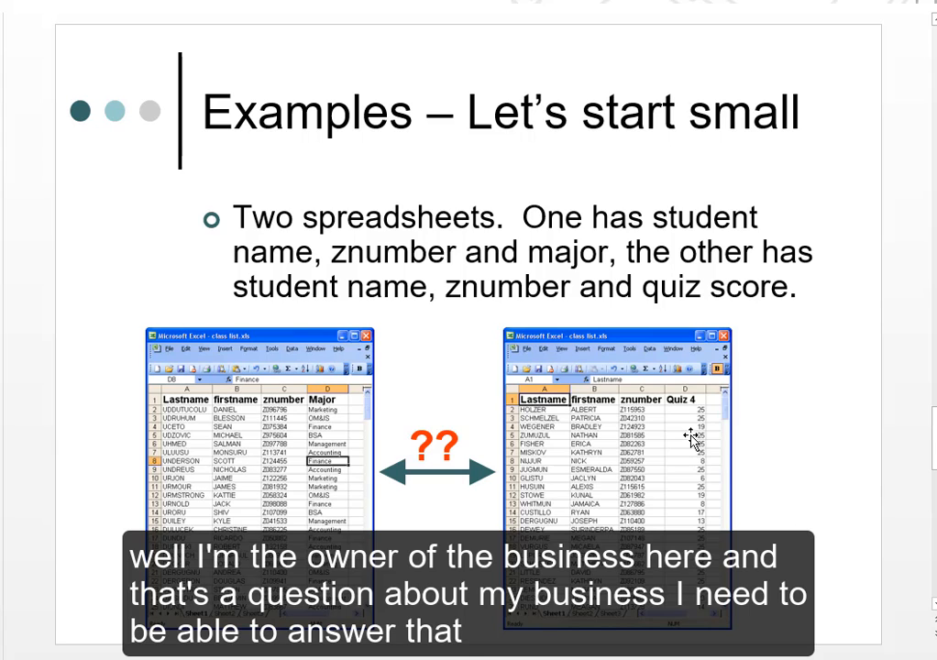
- Copy the znumber and Q4 columns from the Testing Services workbook in Excel into the registrar workbook, starting at cell C1
key(alt+Tab)
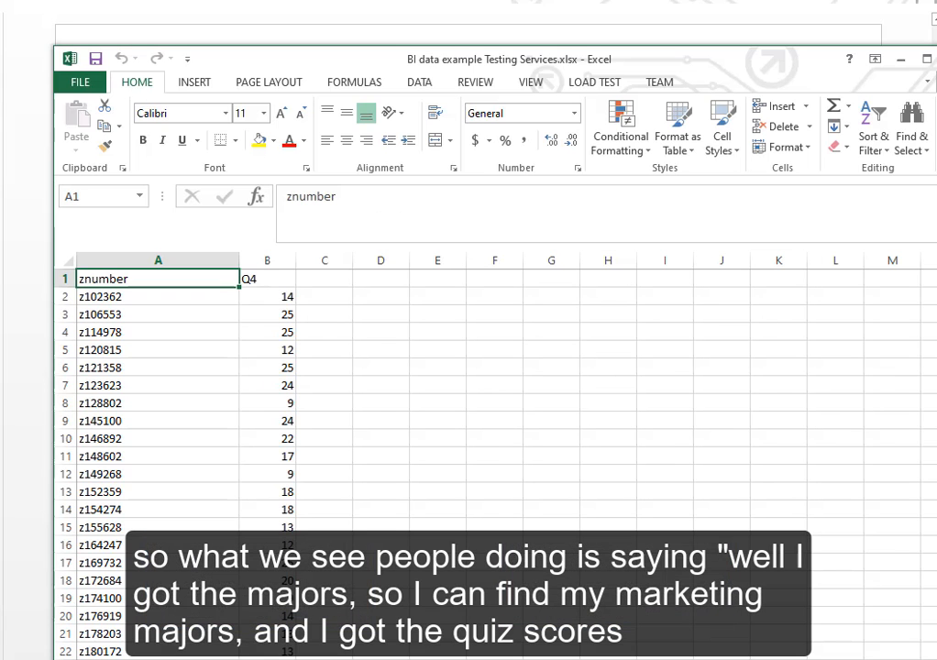
key(alt+Tab)
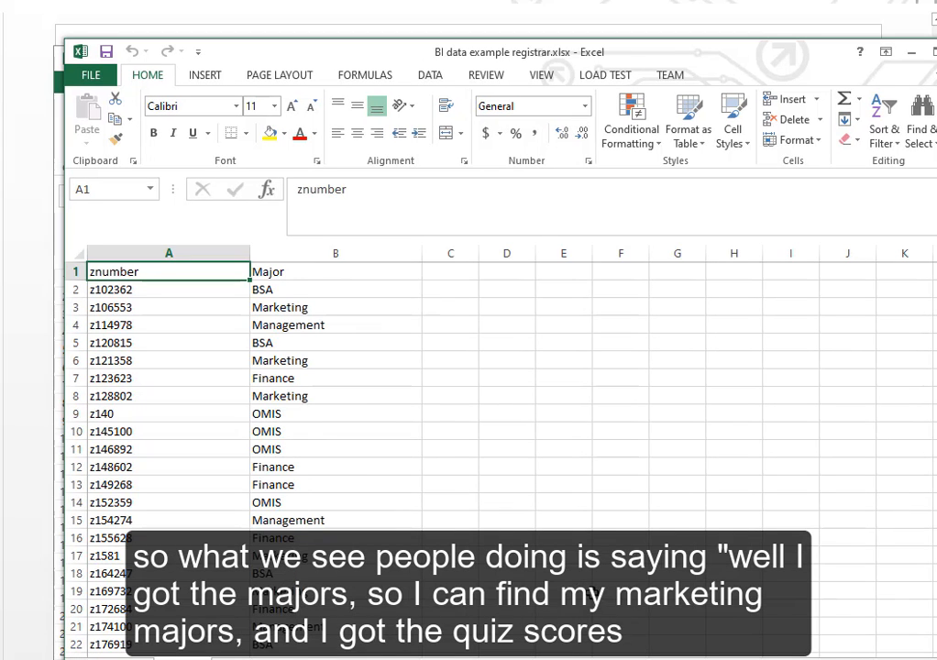
key(alt+Tab)
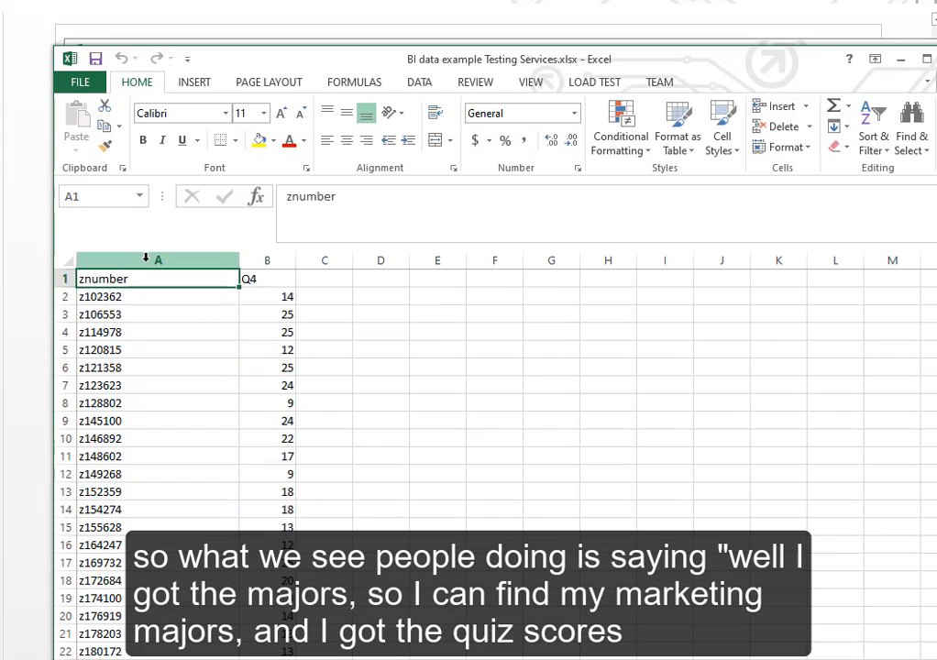
click(167, 260)
drag(254, 259, 264, 258)
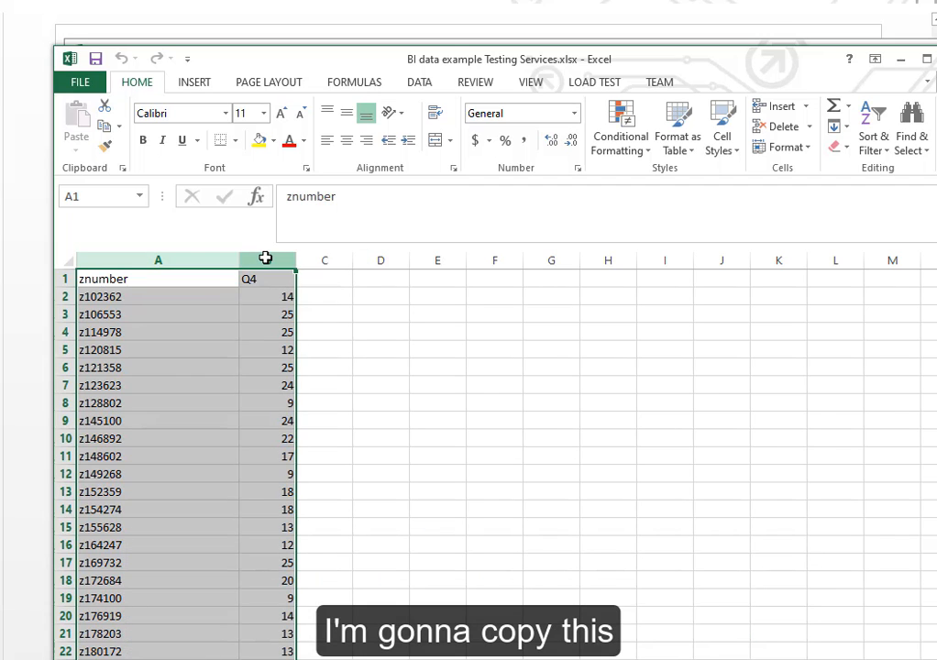
key(ctrl+c)
key(alt+Tab)
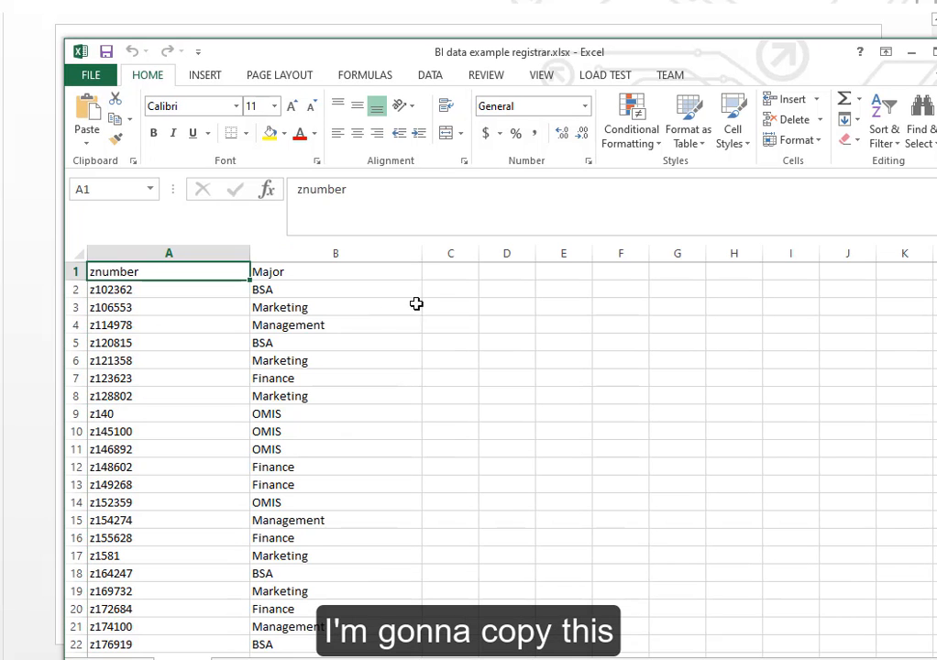
click(447, 271)
key(ctrl+v)
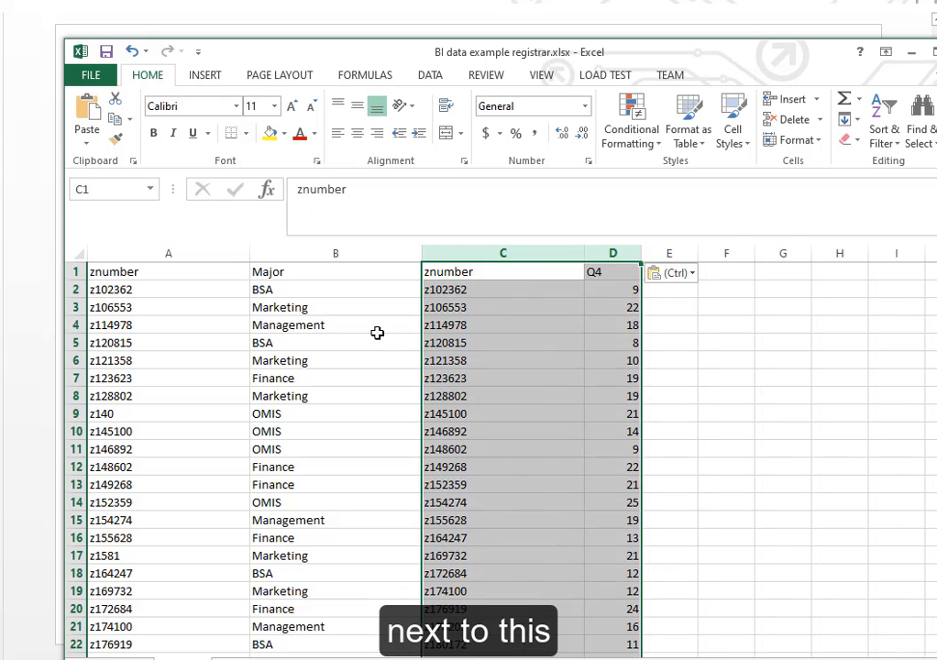
- Compare the two znumber columns and delete the mismatched cells A9:B9, shifting the cells up
click(148, 290)
click(481, 290)
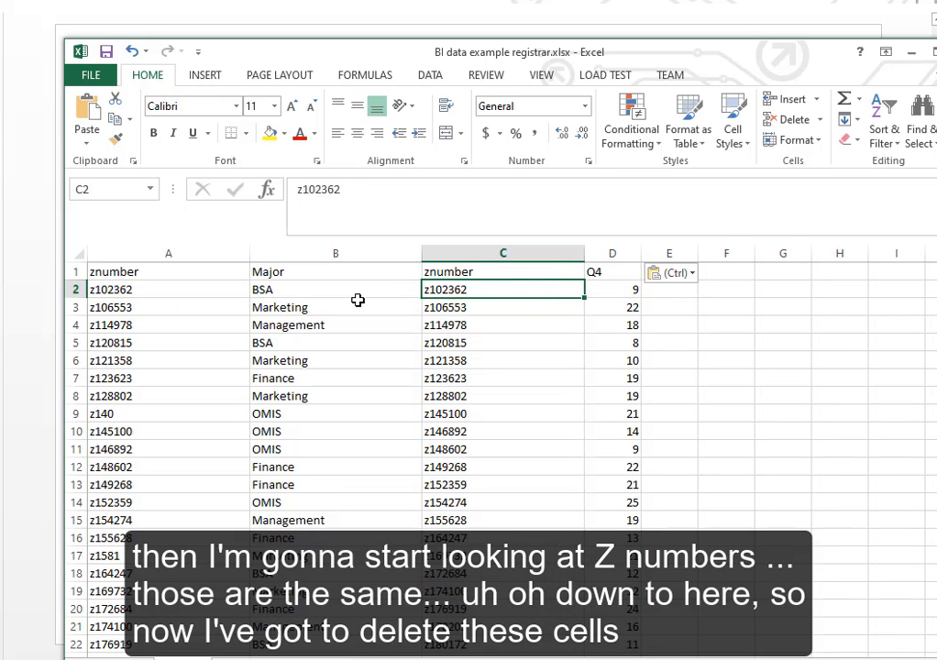
click(75, 290)
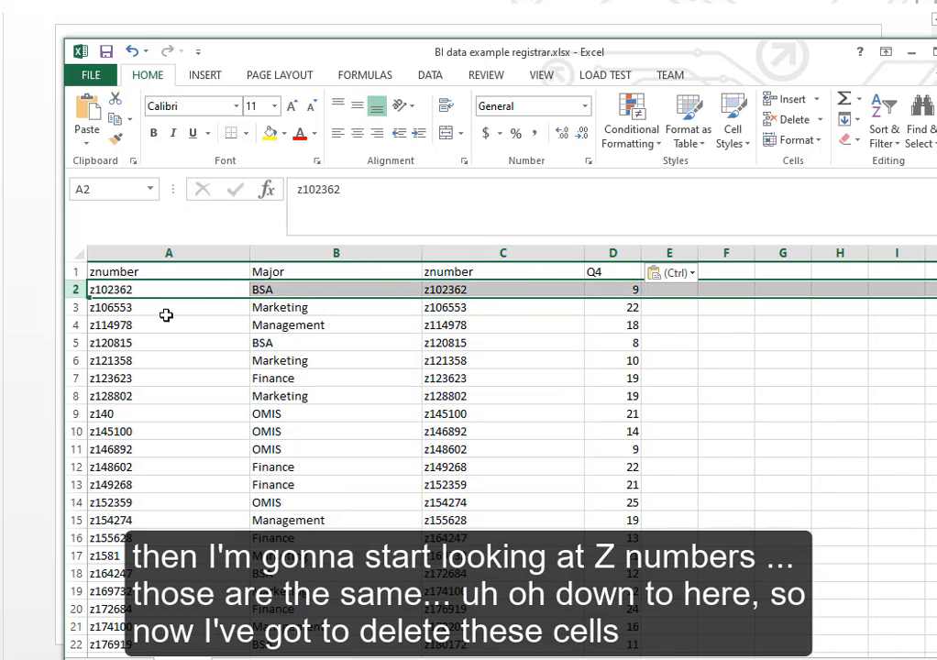
click(74, 415)
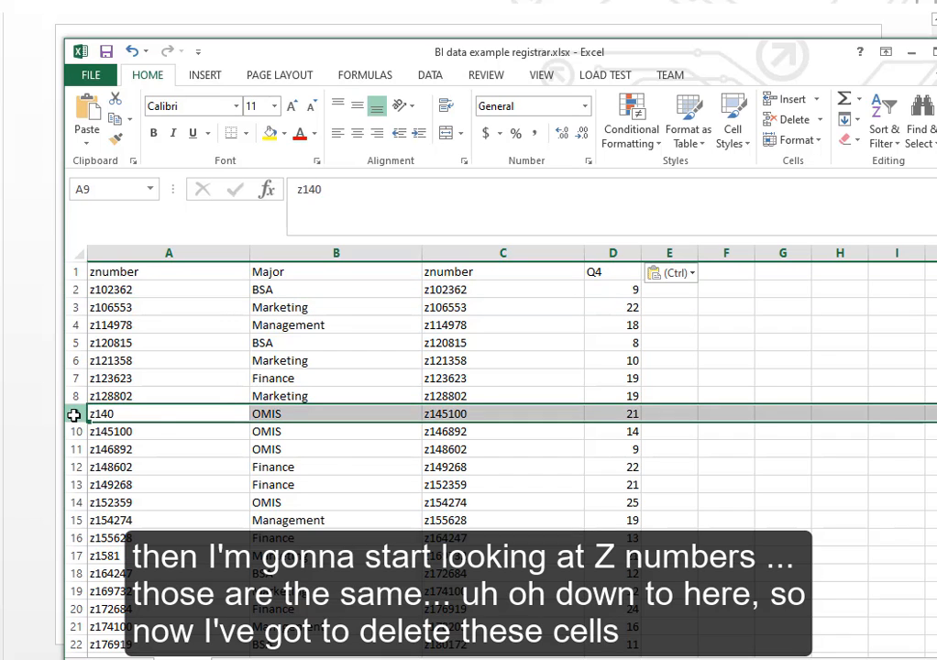
drag(174, 415, 268, 414)
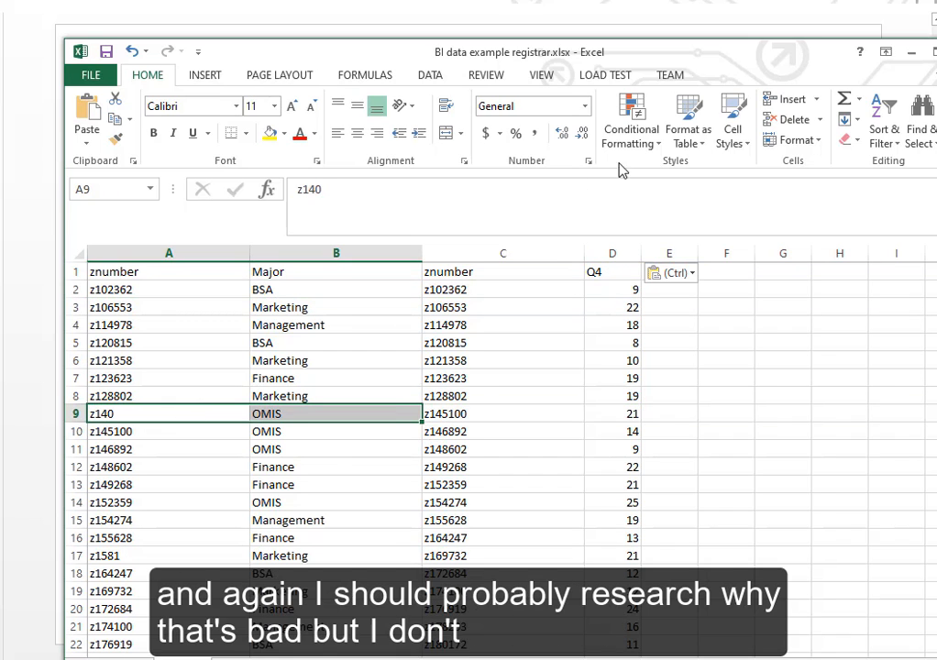
click(818, 119)
click(813, 144)
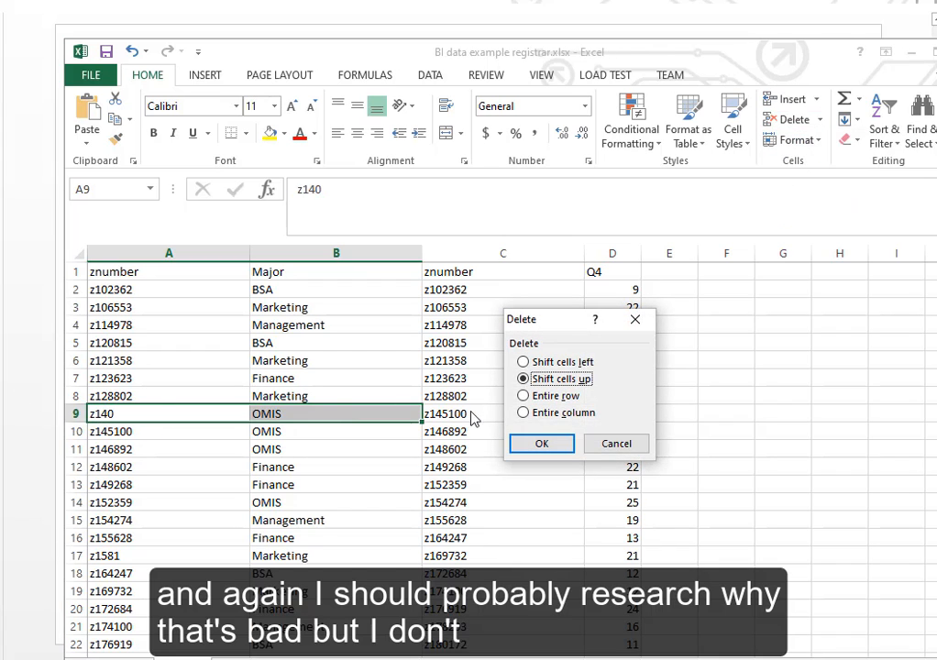
click(537, 444)
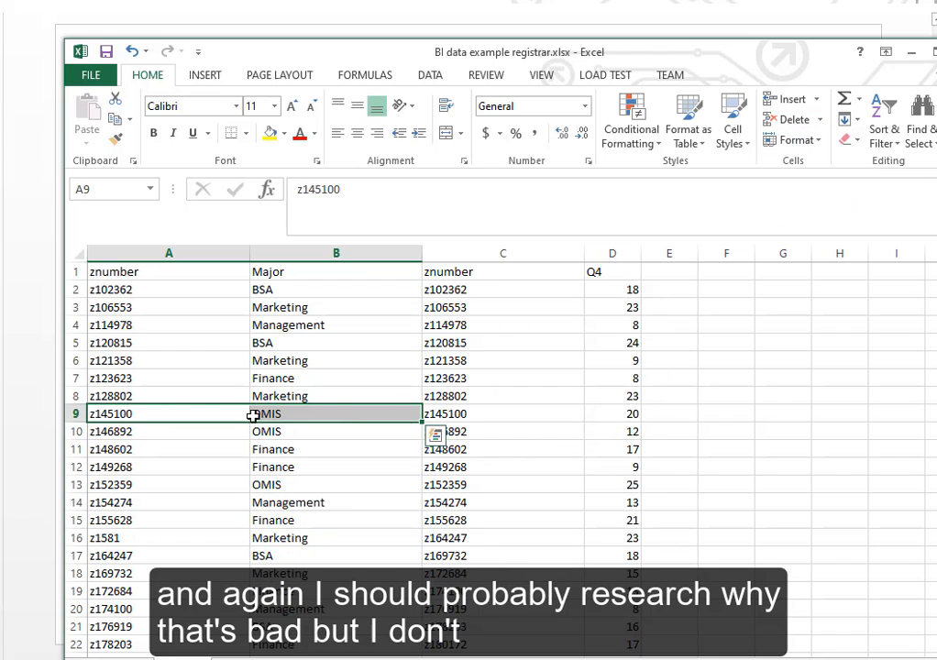
- Check row by row from row 9 to row 19 whether the znumbers in columns A and C match
click(76, 414)
click(76, 431)
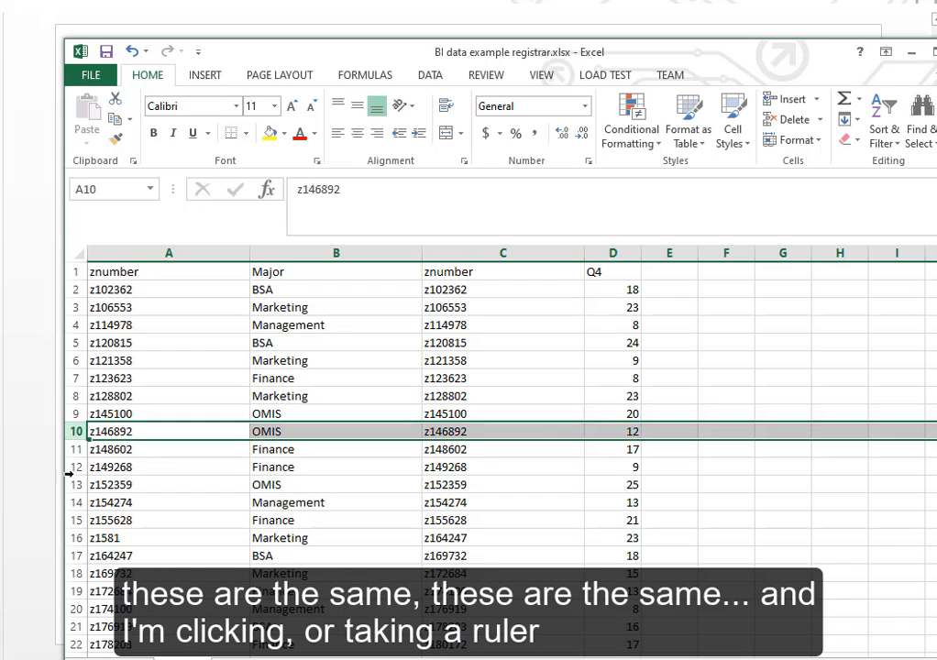
click(76, 519)
click(76, 538)
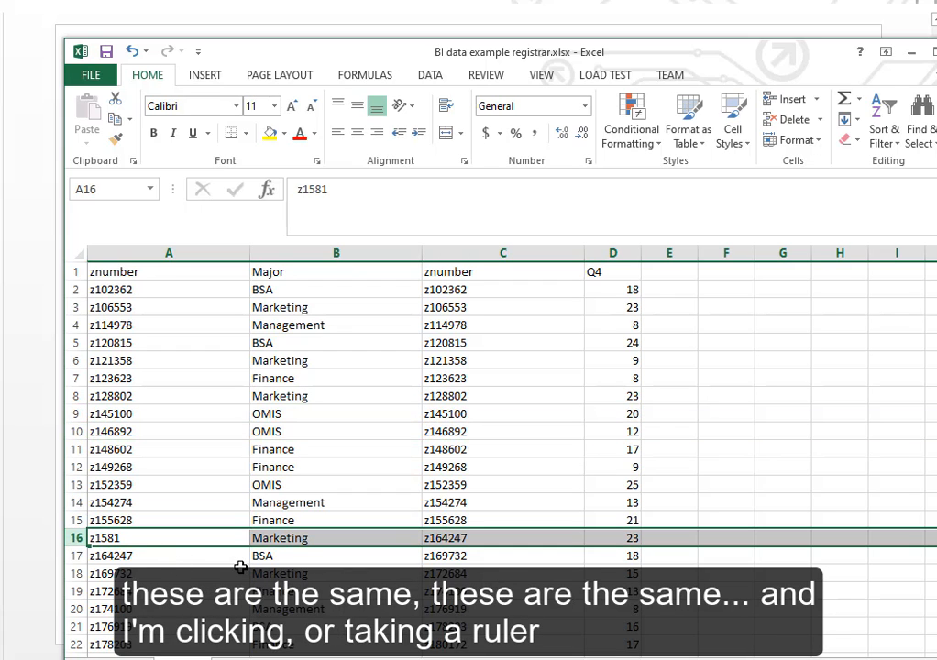
click(183, 573)
click(495, 591)
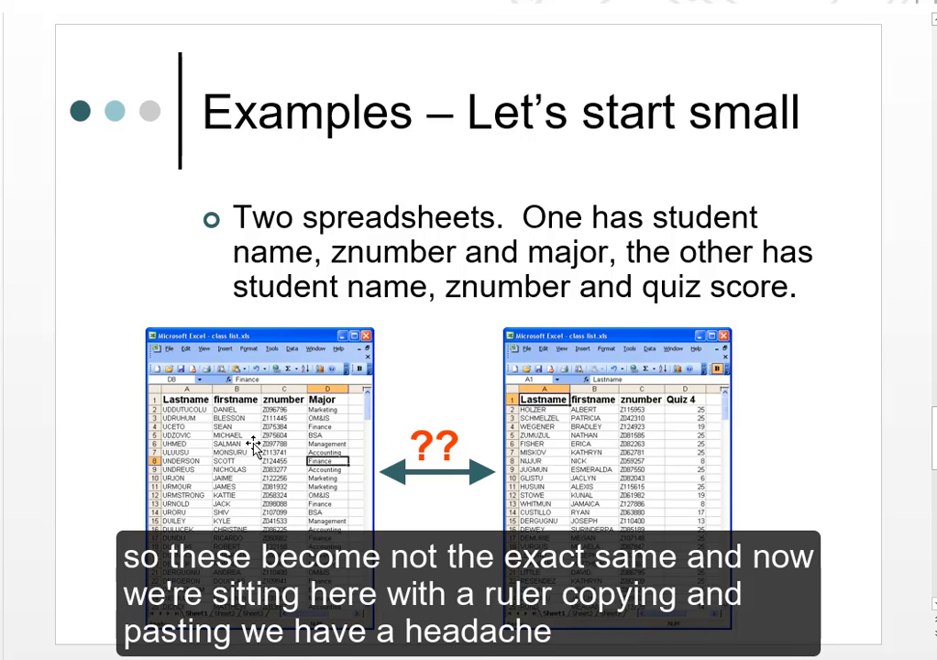
- Close the registrar and Testing Services workbooks without saving the changes
key(alt+Tab)
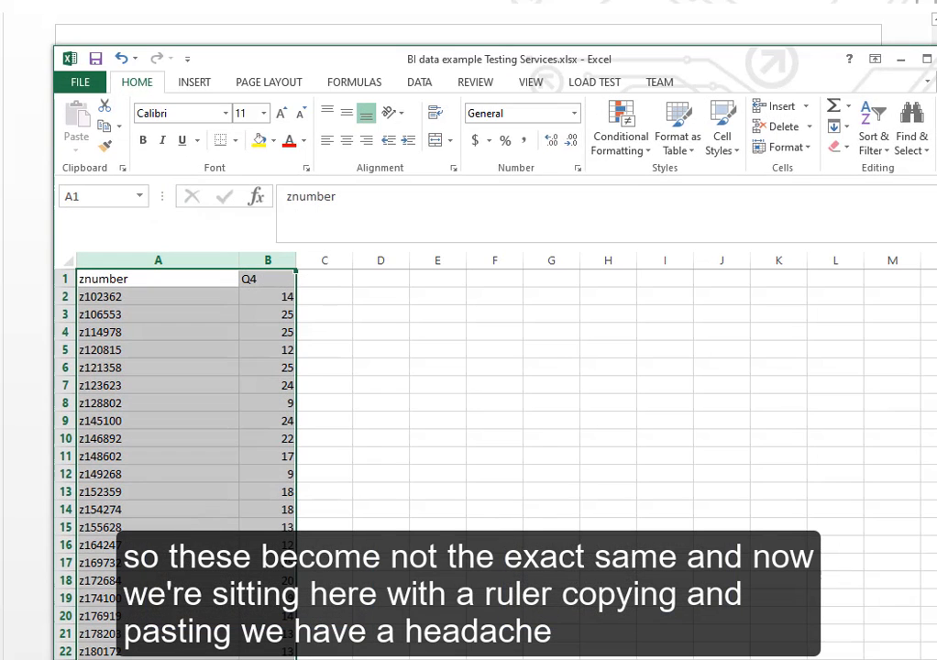
key(alt+Tab)
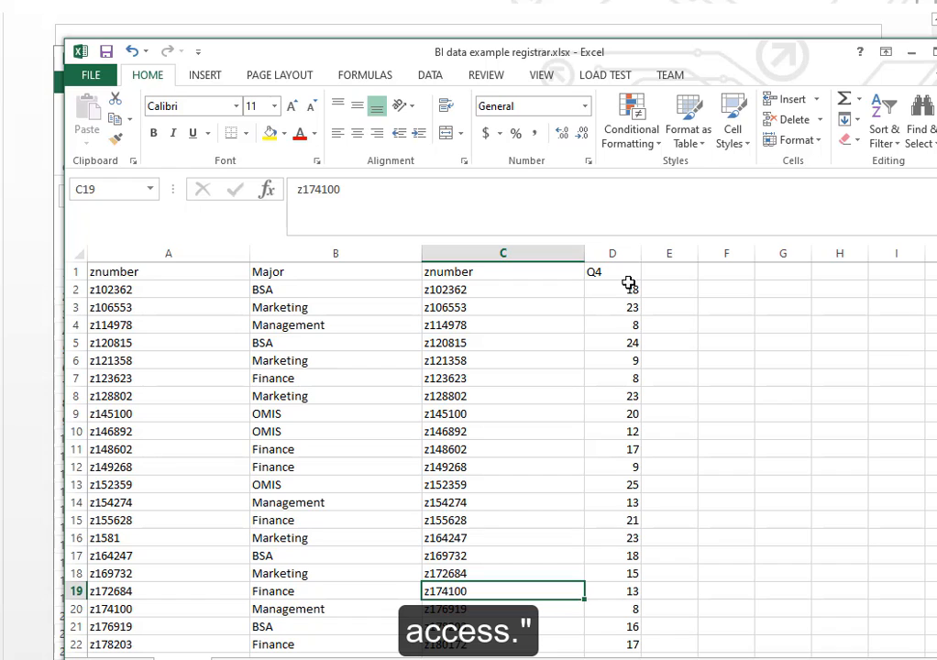
click(935, 52)
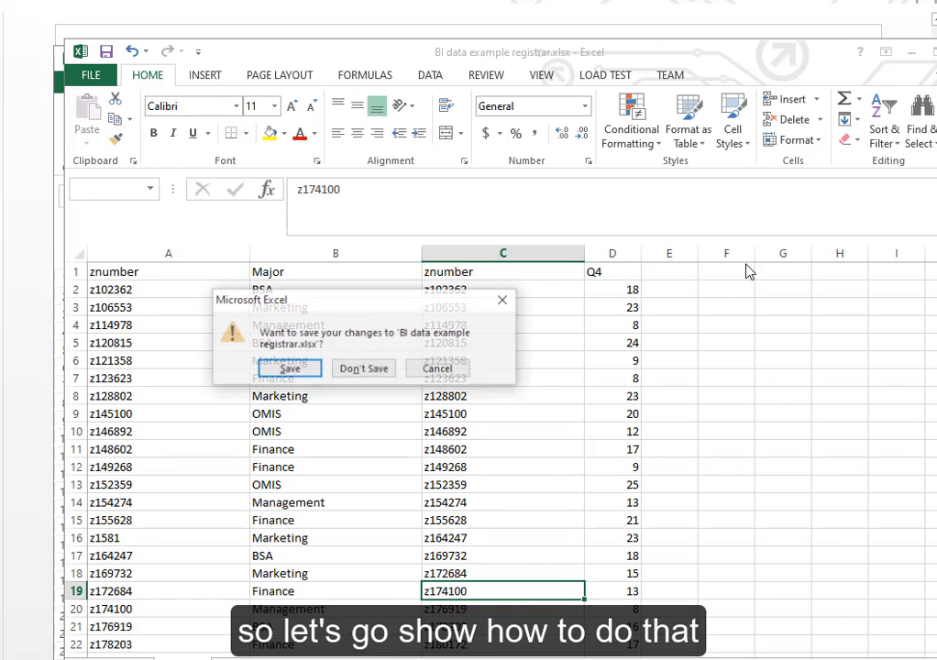
click(364, 367)
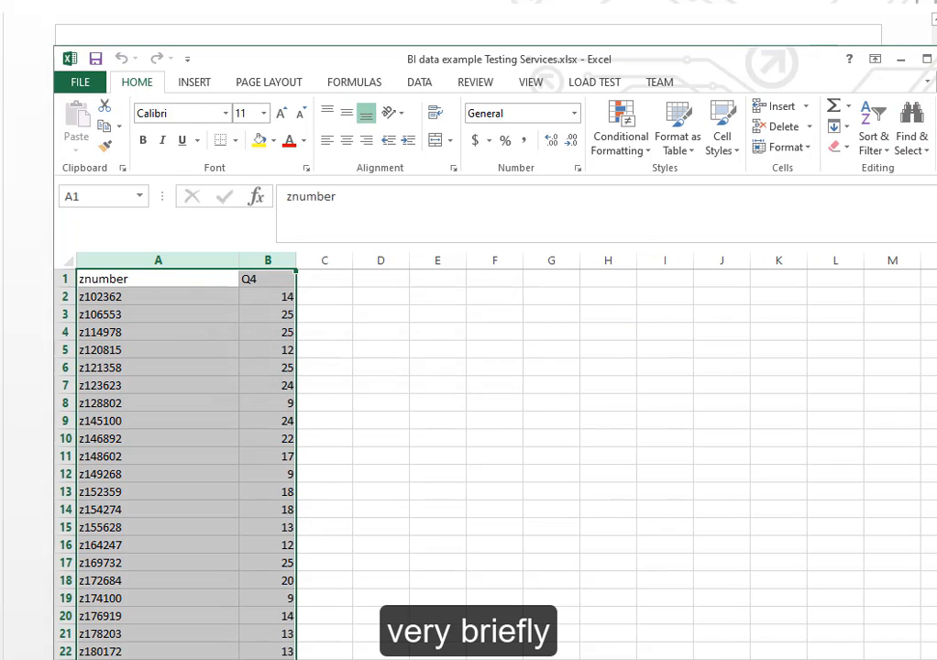
click(936, 59)
click(368, 369)
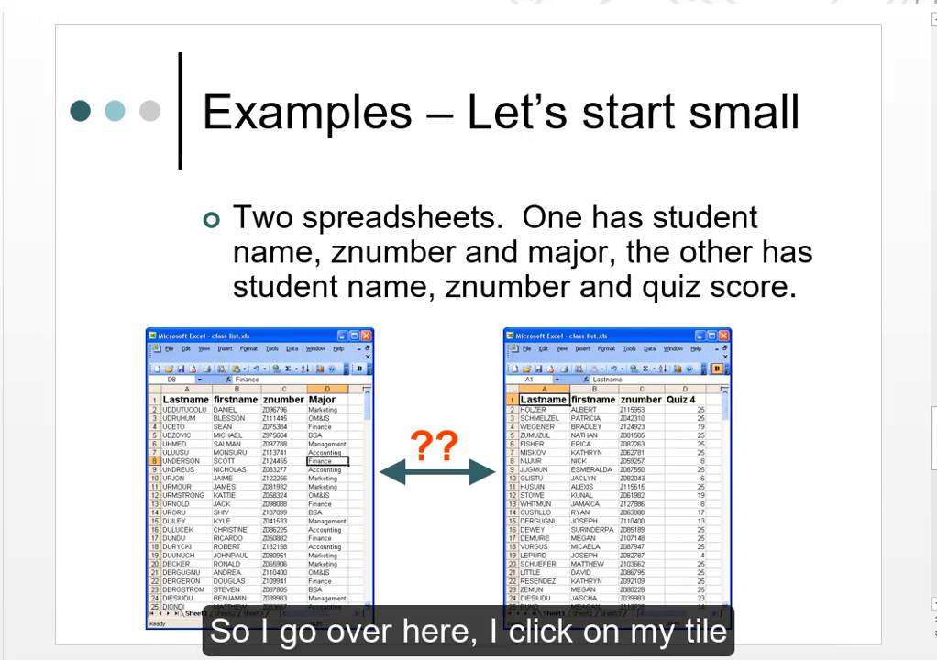
- Launch Access and start a blank desktop database
key(super)
click(458, 561)
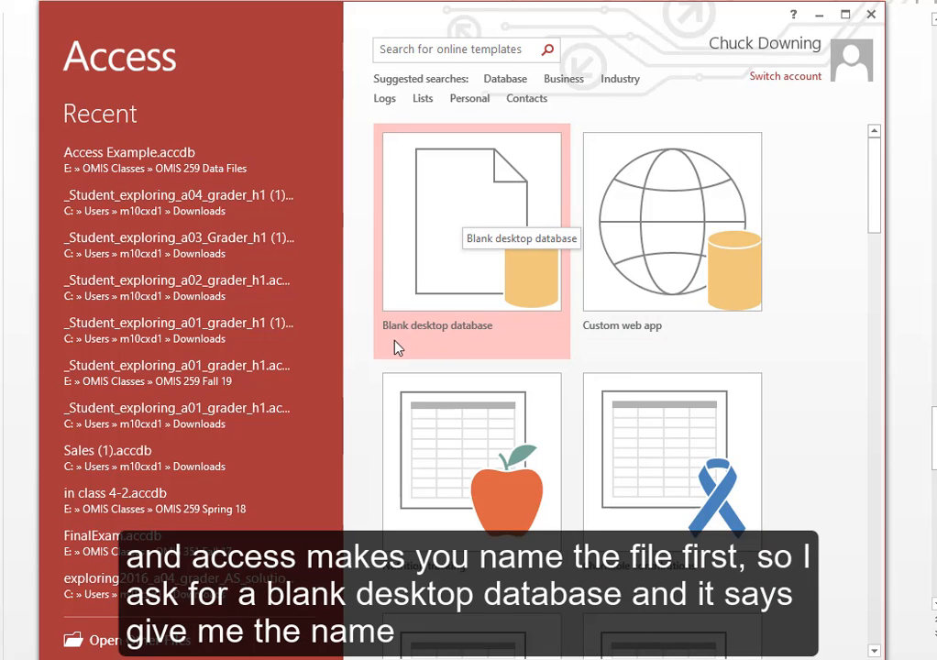
click(461, 259)
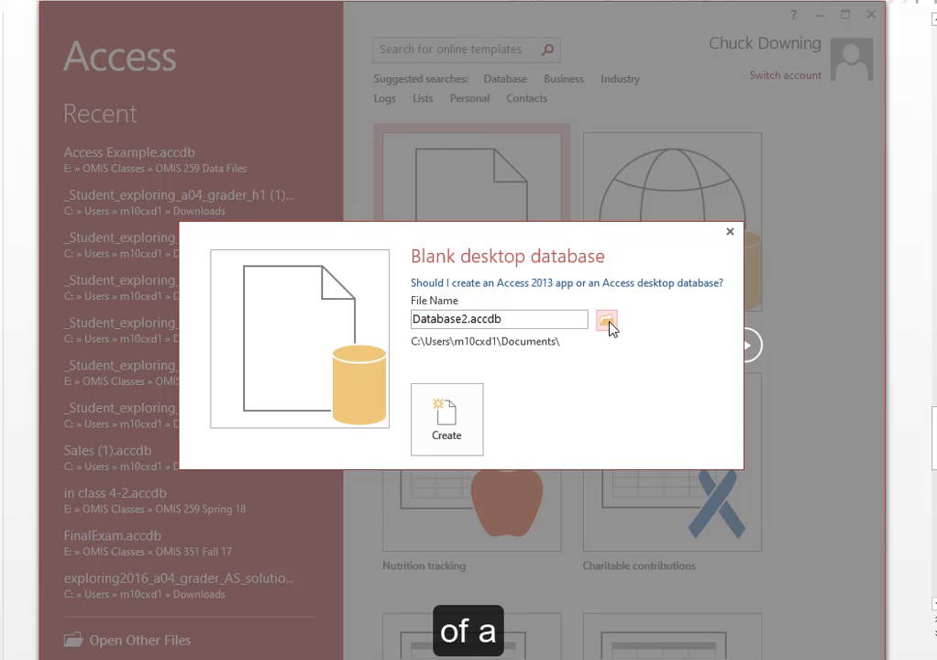
- Create the database as Access Example.accdb in the OMIS 259 Data Files folder, replacing the existing file, and close the empty starter table
click(607, 320)
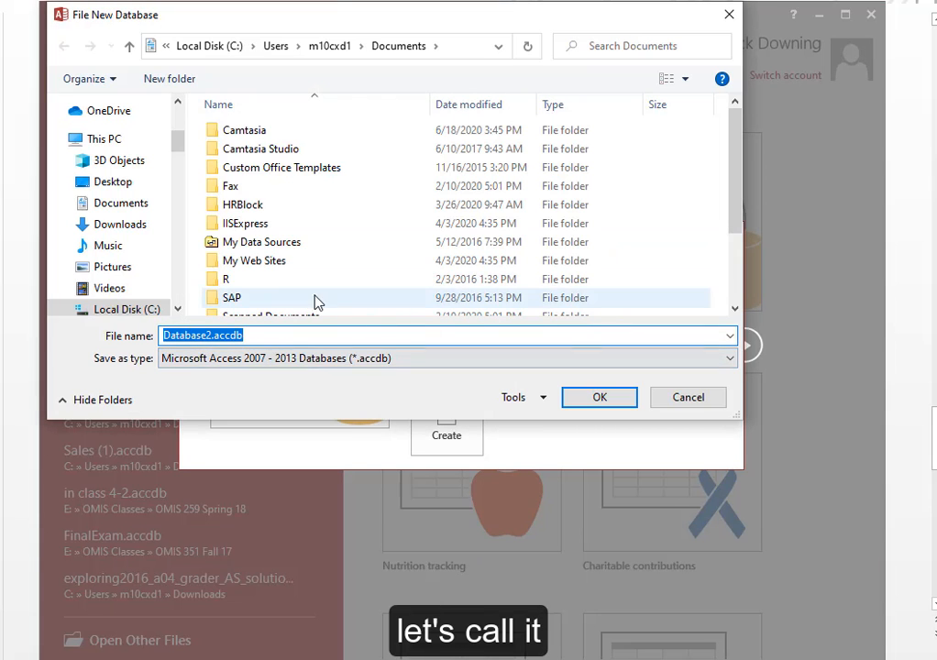
scroll(137, 201, up, 3)
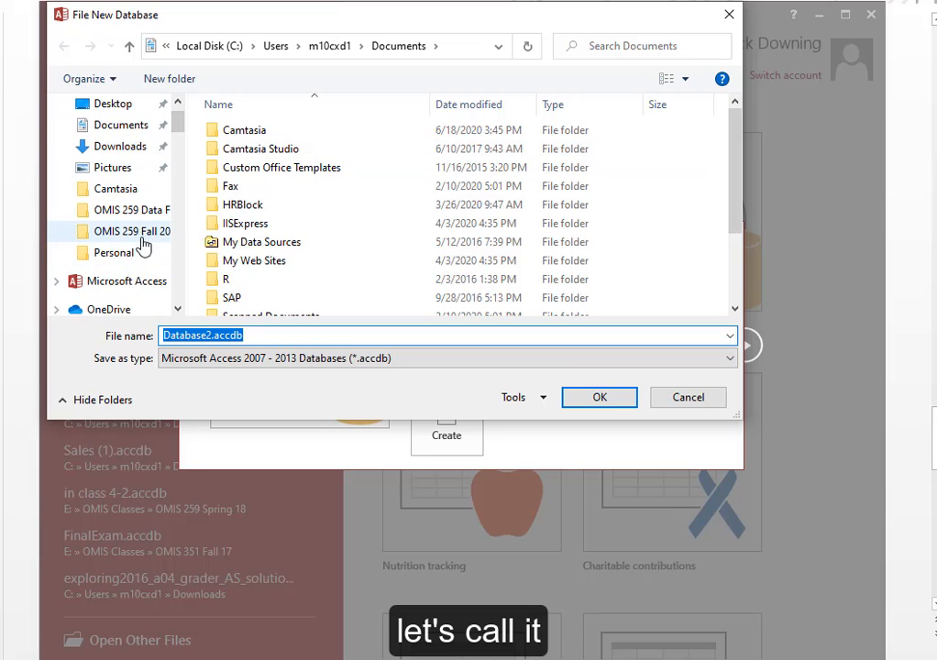
click(139, 212)
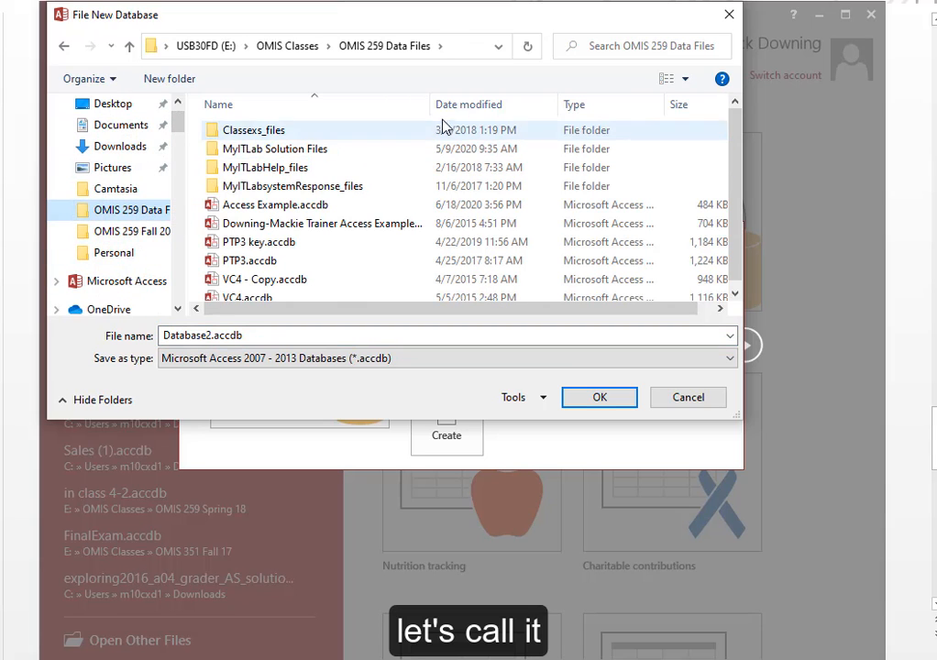
click(458, 105)
click(309, 133)
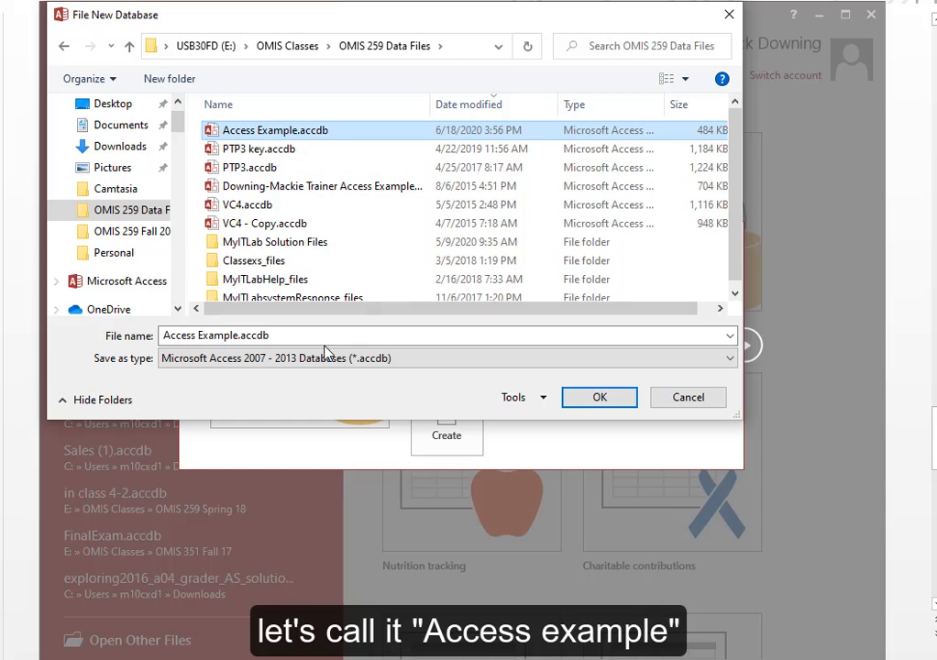
click(591, 400)
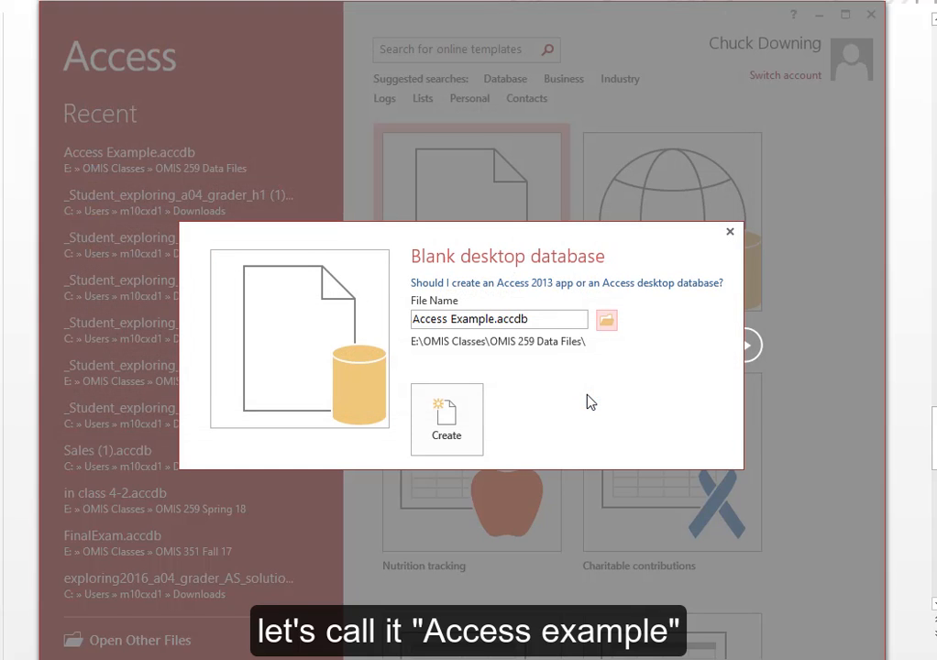
click(445, 419)
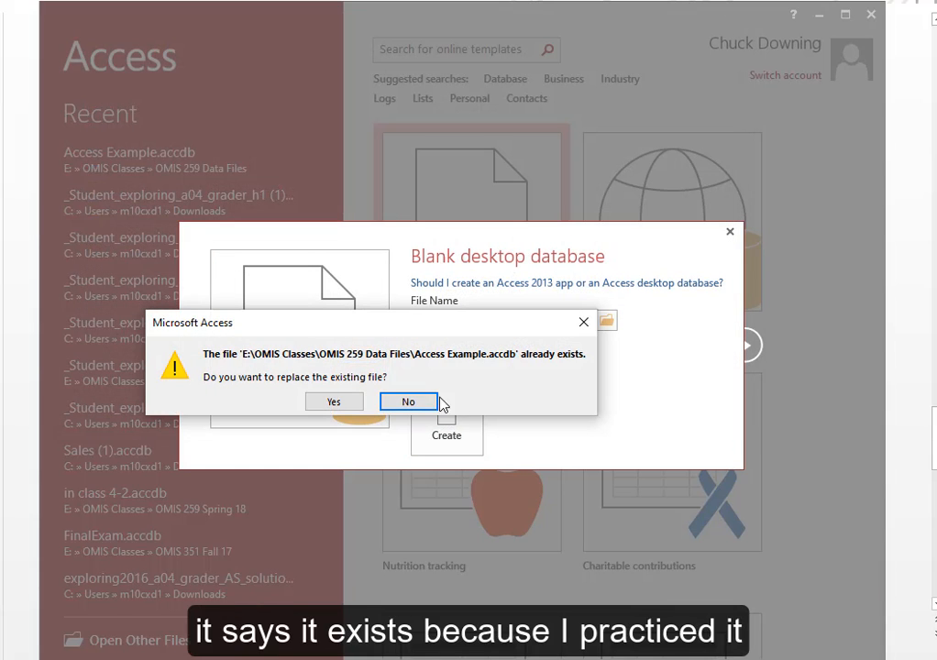
click(333, 403)
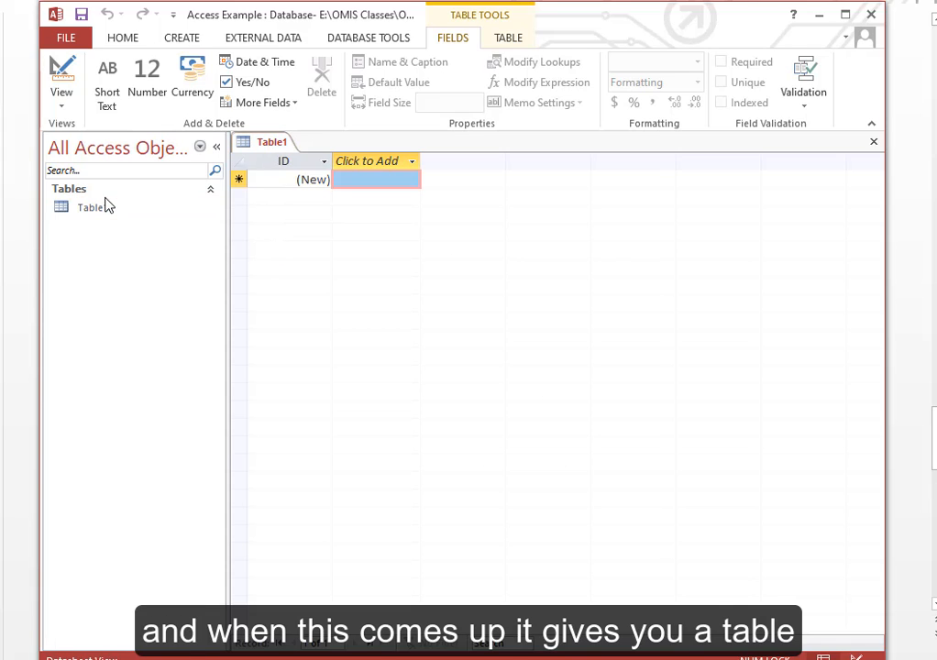
click(872, 144)
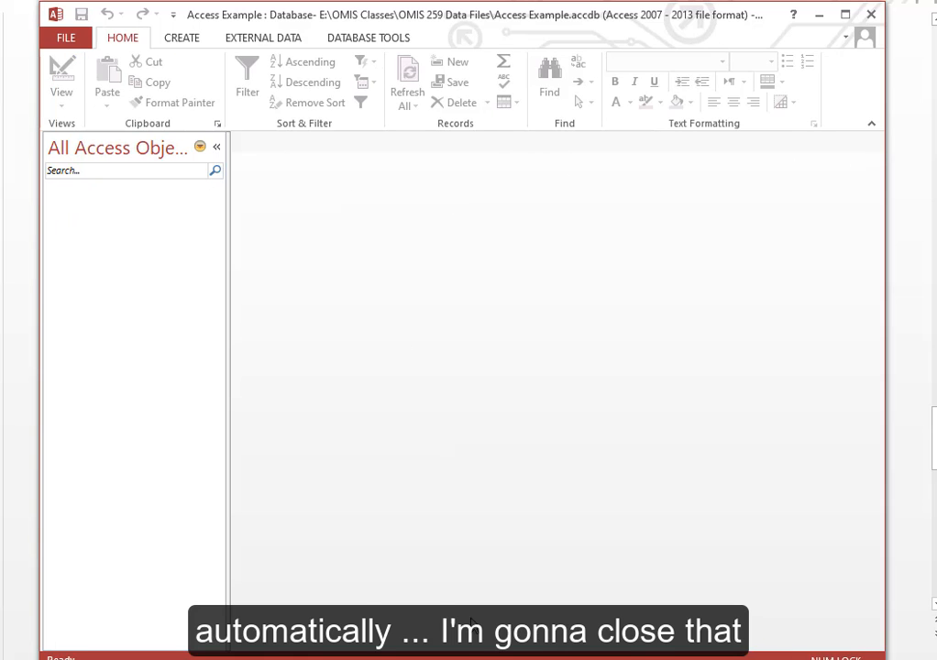
- Switch to the presentation to review the slide comparing Excel and Access vocabulary, and return to the Access database
click(463, 654)
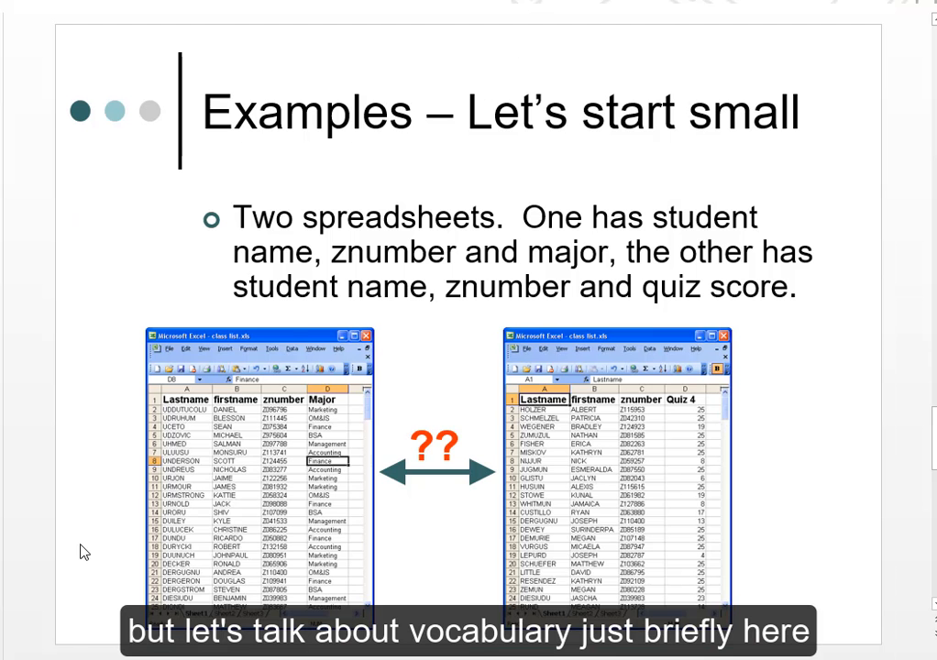
key(Page_Down)
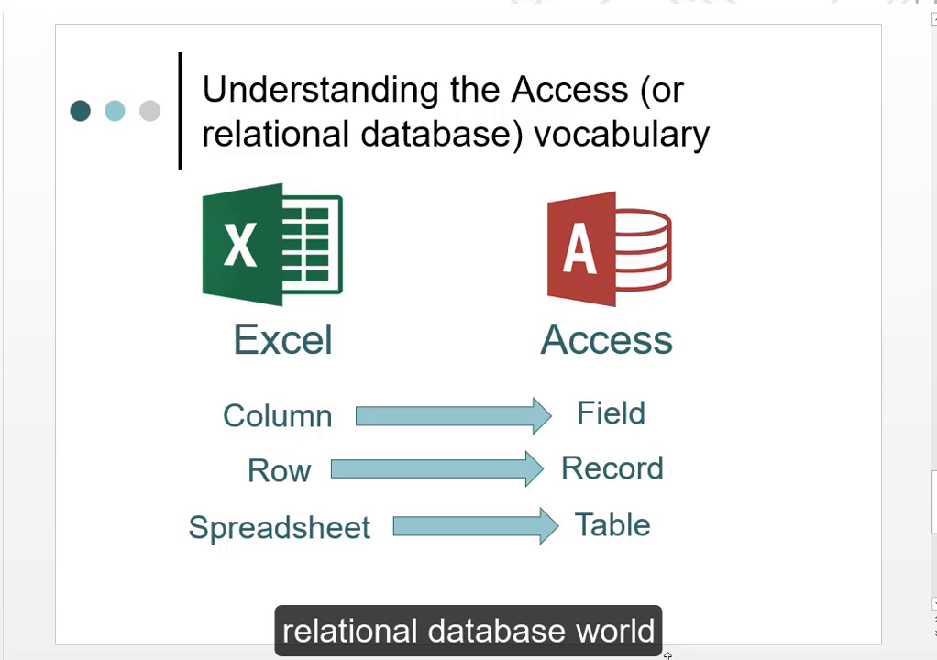
key(alt+Tab)
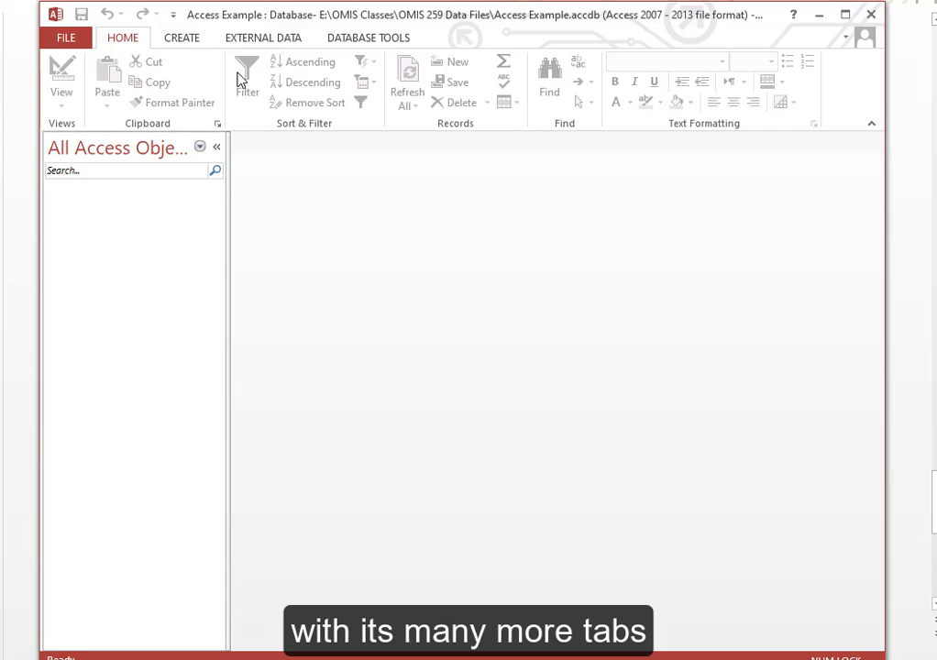
- Start an Excel import using BI data example registrar.xlsx from the OMIS 259 Data Files folder as the source
click(265, 43)
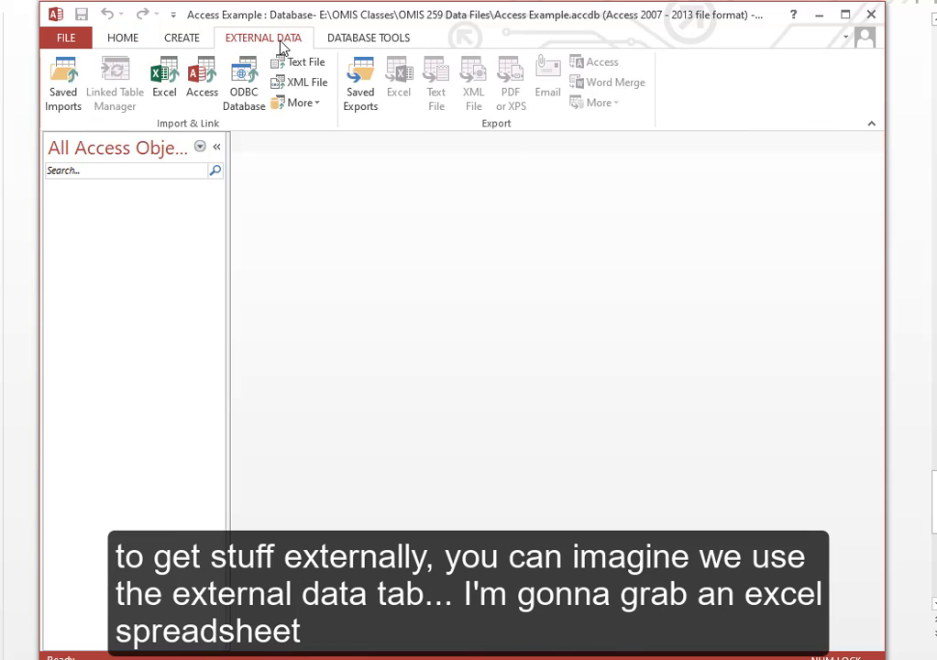
click(155, 96)
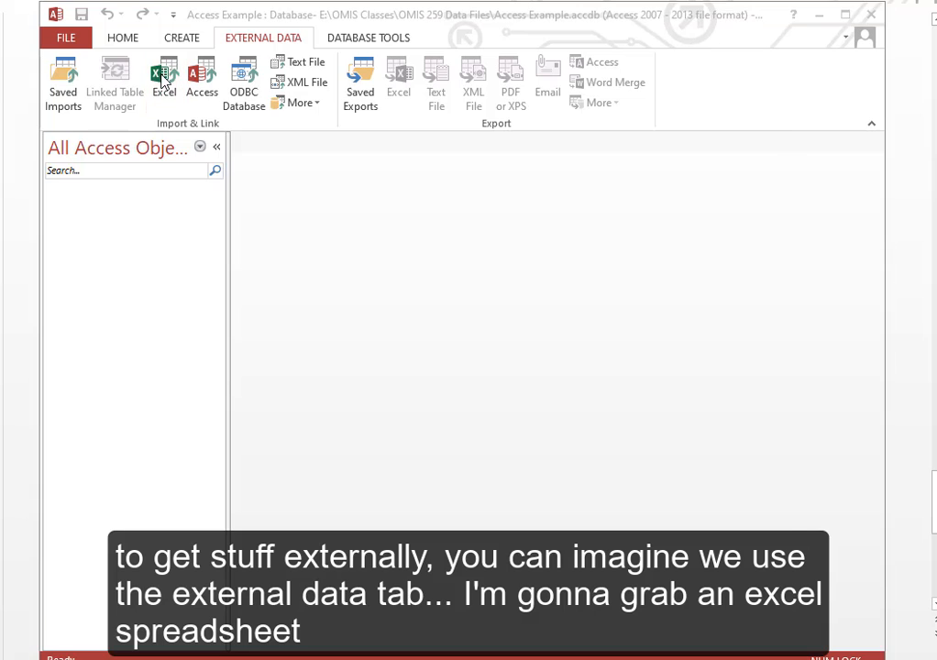
click(721, 224)
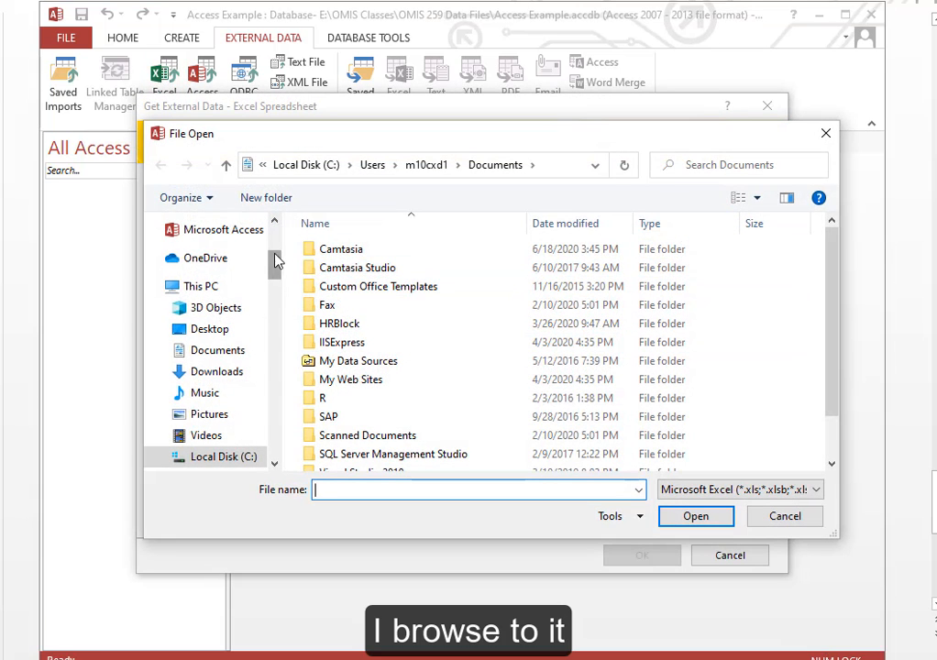
scroll(278, 261, up, 5)
click(220, 364)
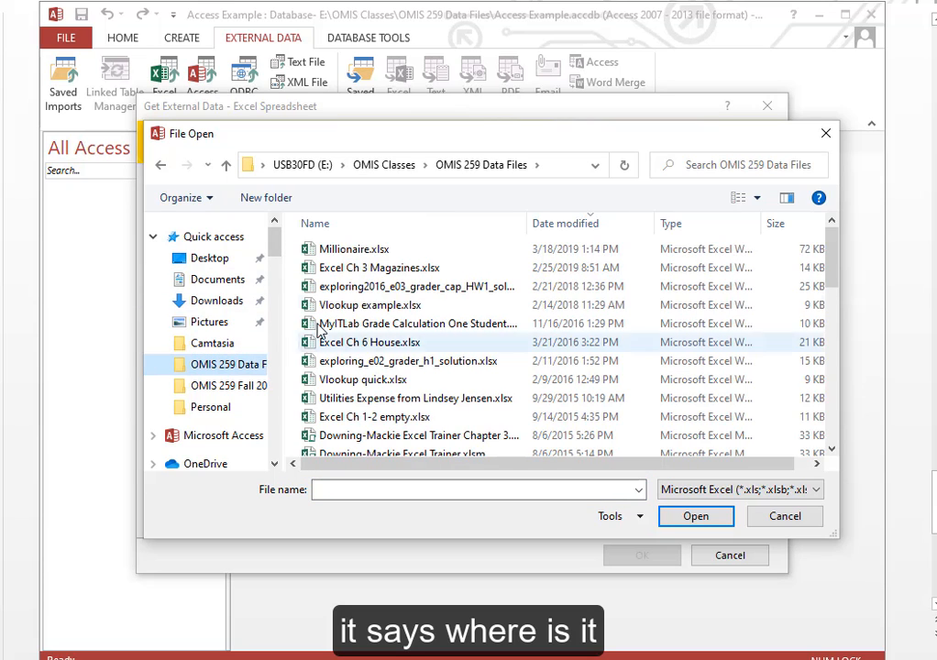
click(433, 225)
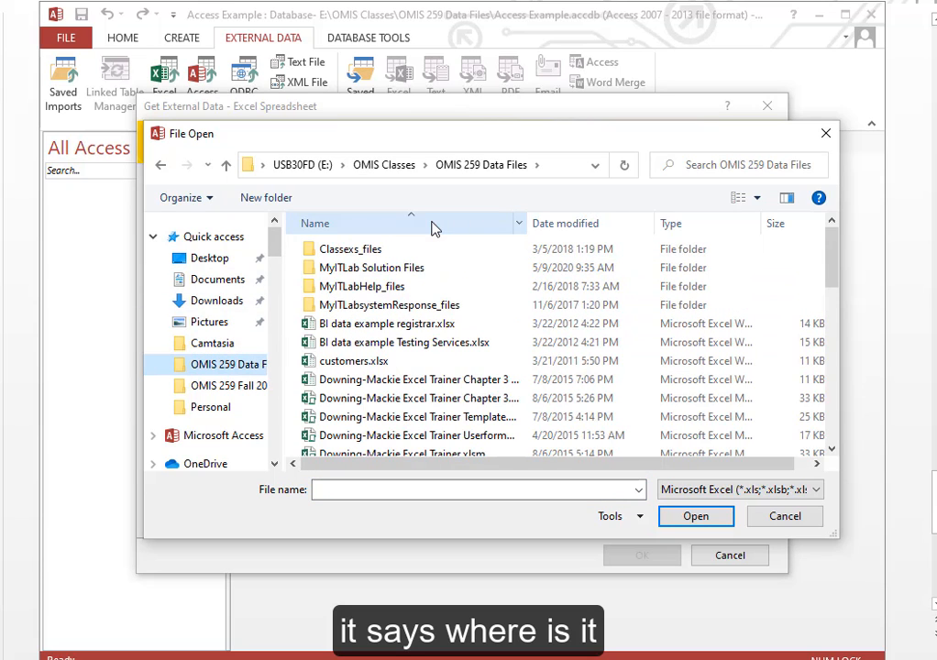
click(414, 324)
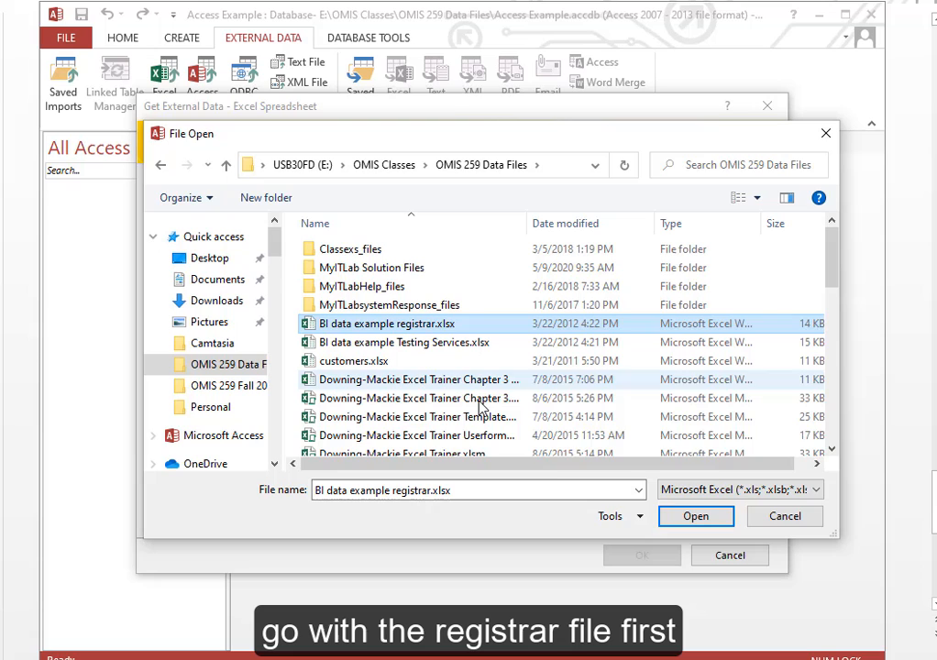
click(678, 515)
click(641, 558)
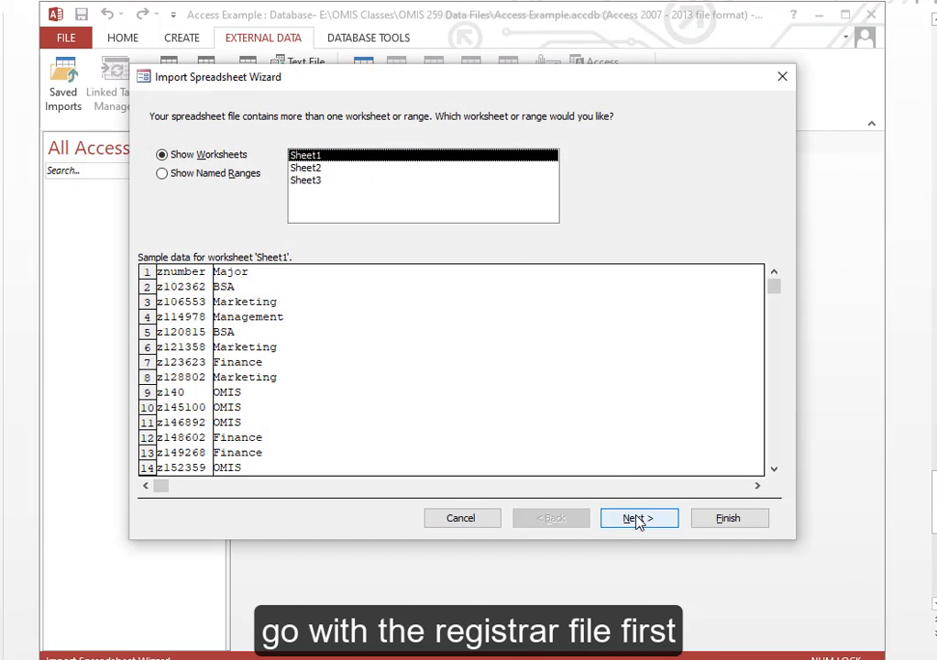
- Set the import to use Sheet1 with its first row as column headings and znumber as the primary key
click(639, 519)
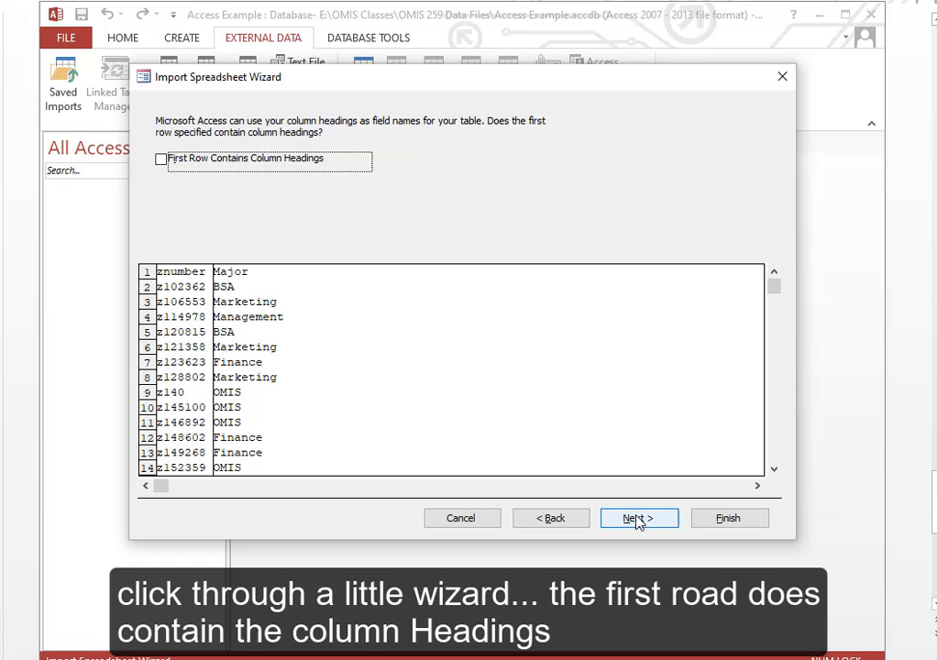
click(161, 160)
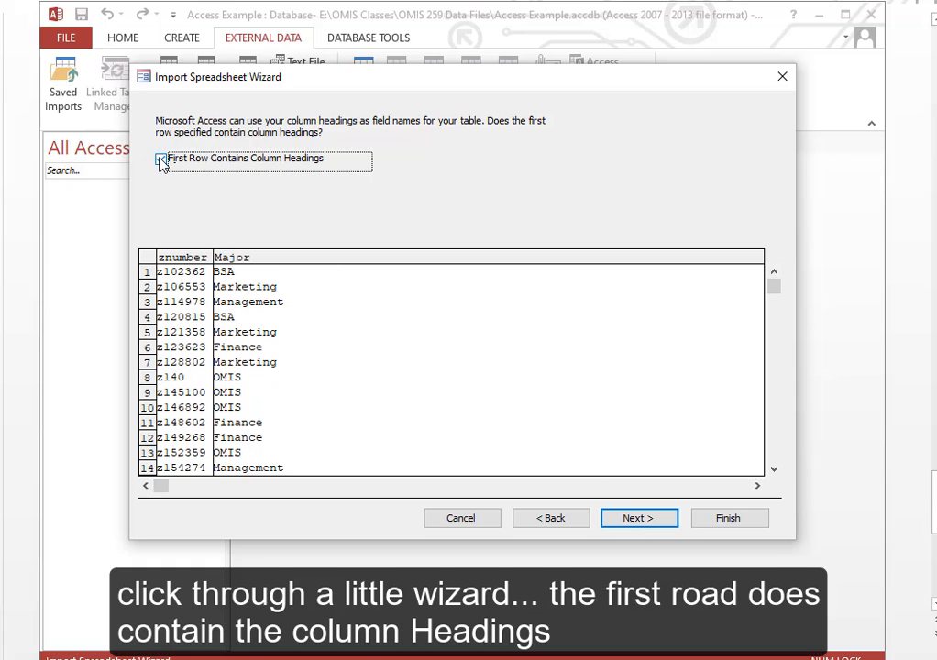
click(633, 520)
click(633, 520)
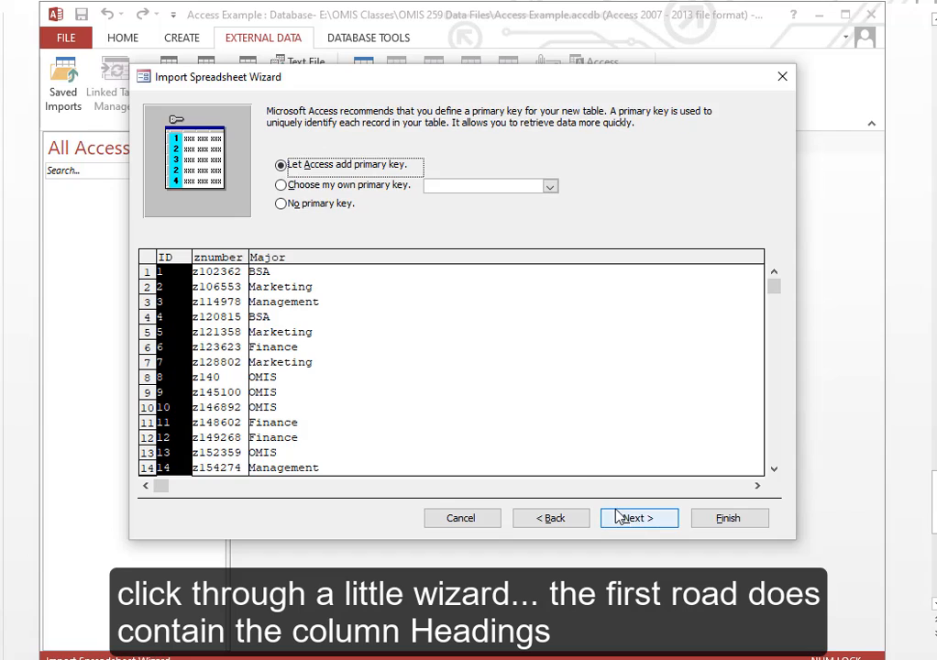
click(283, 186)
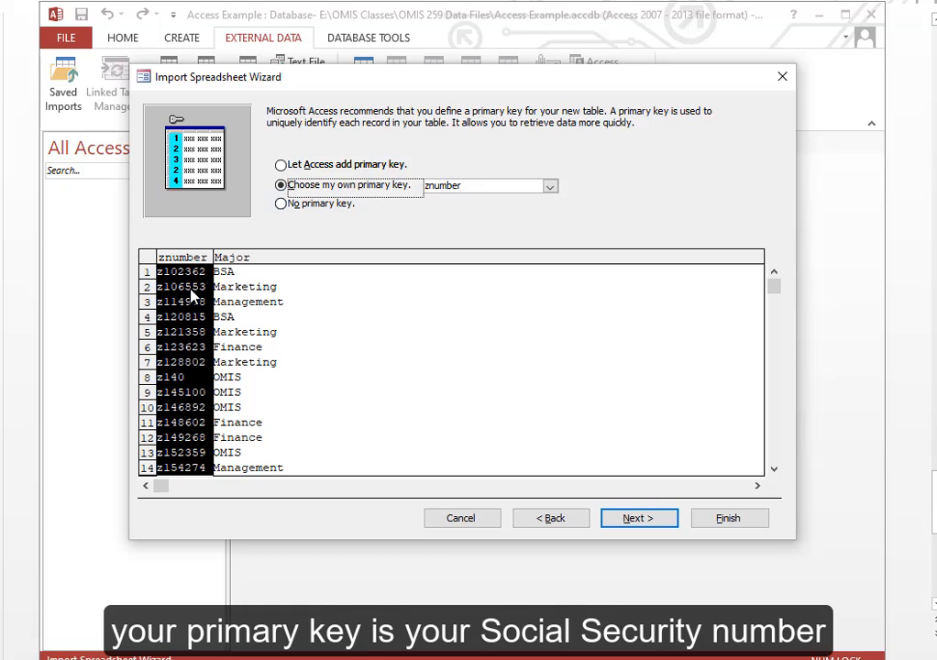
click(629, 516)
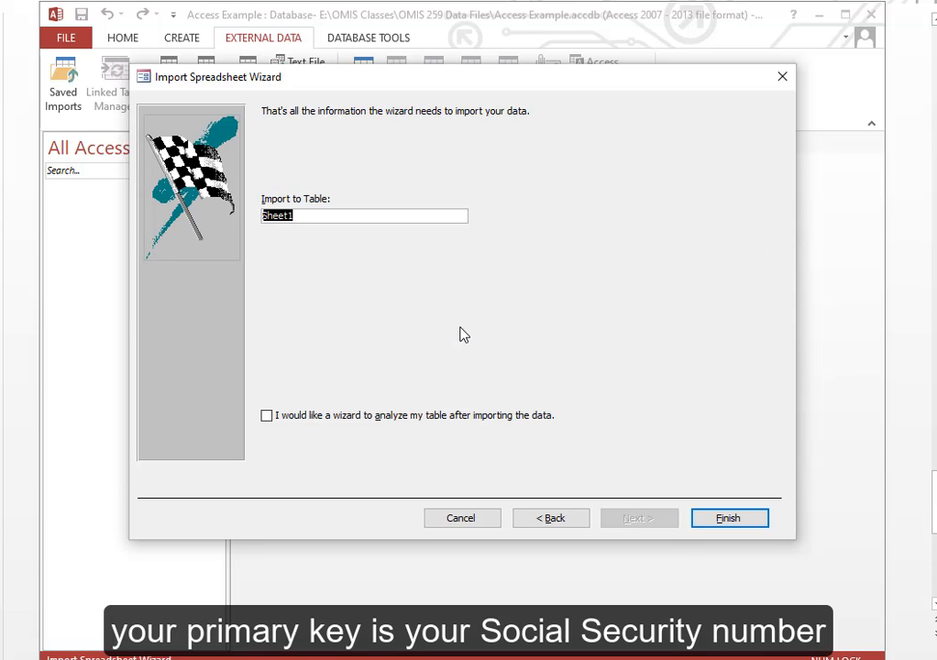
- Name the imported table Registrar and finish the import without saving the import steps
text(Registrar)
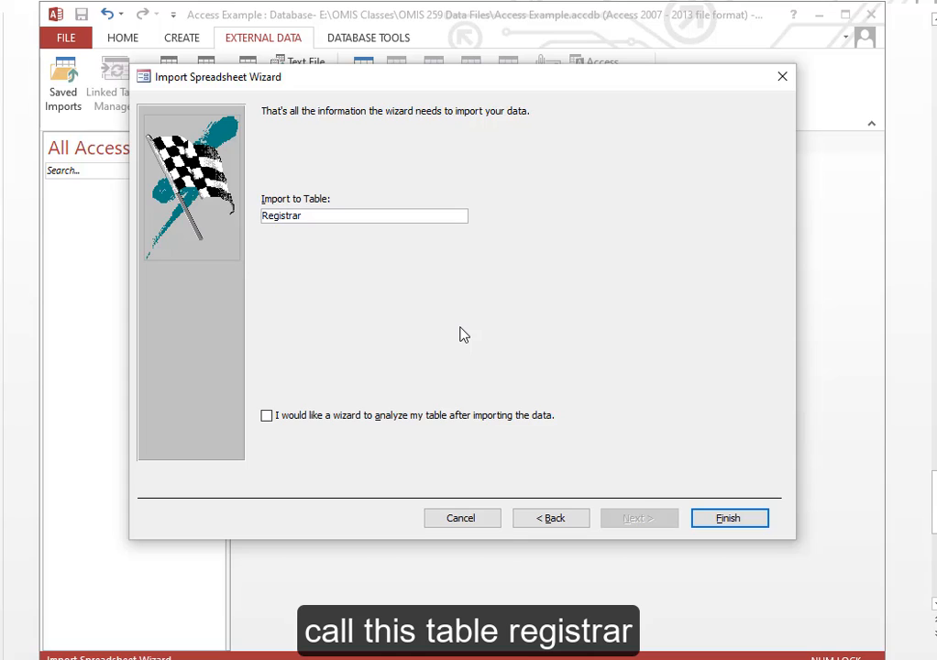
key(Return)
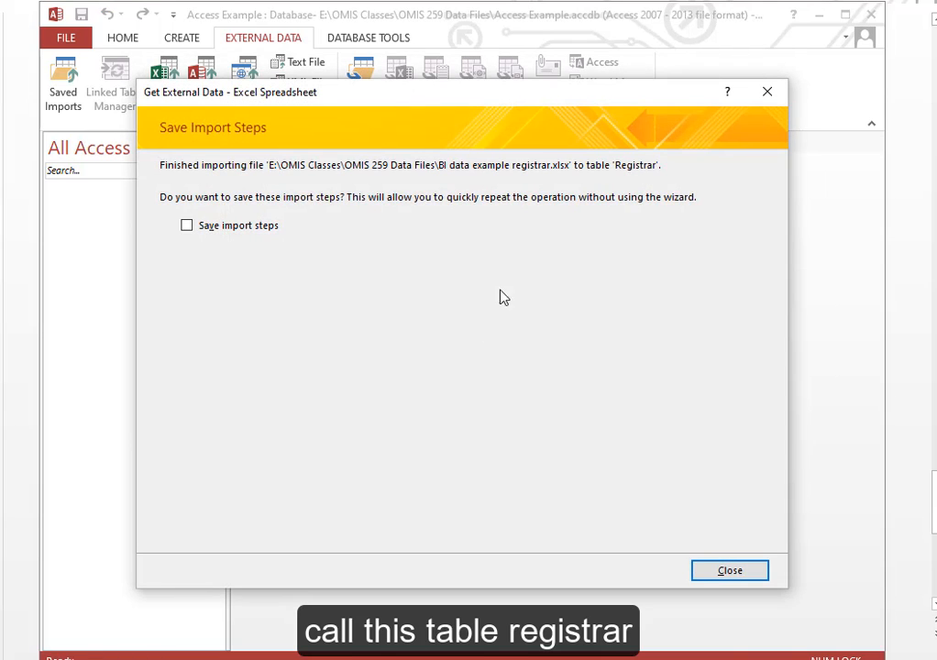
click(730, 570)
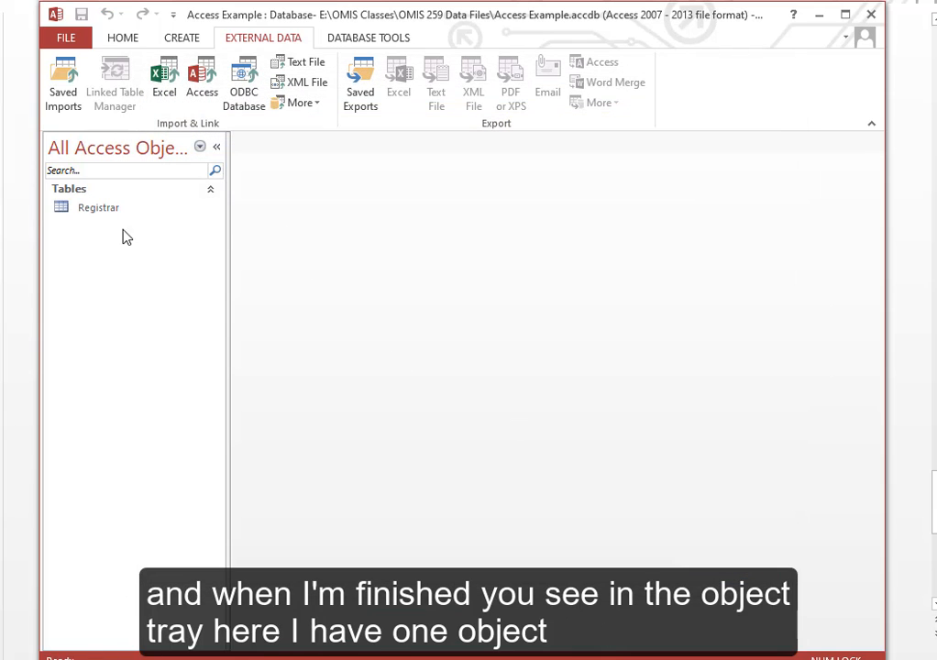
- Open the Registrar table, examine its znumber and Major fields and several individual records, and close it
click(101, 210)
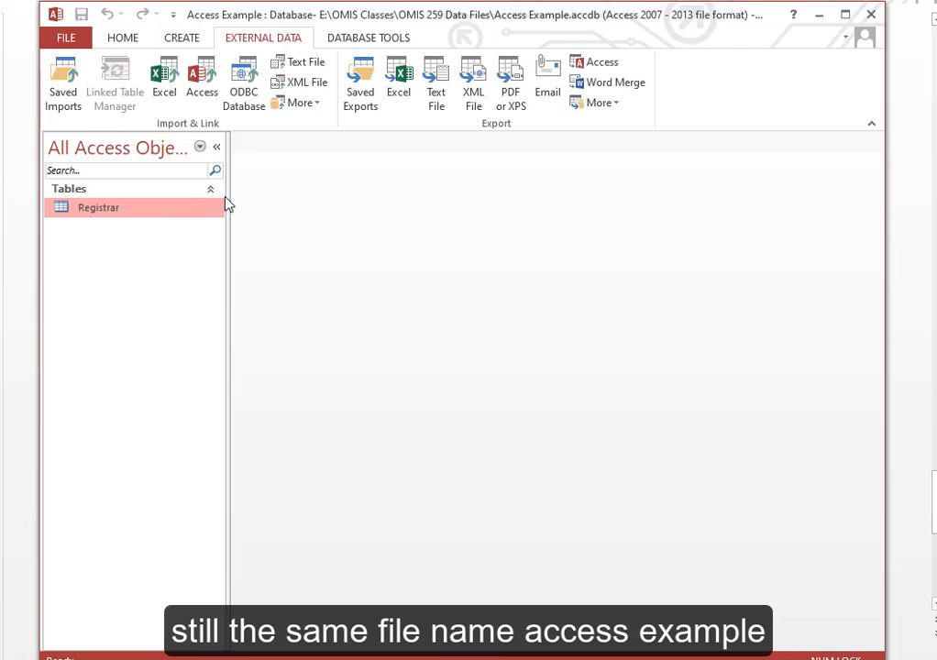
double_click(98, 208)
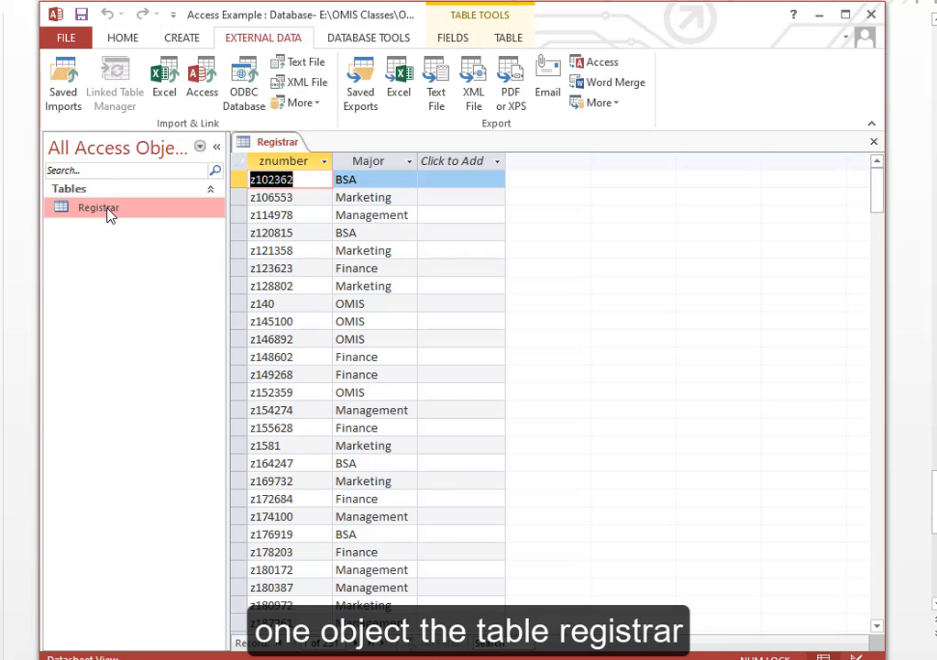
click(272, 162)
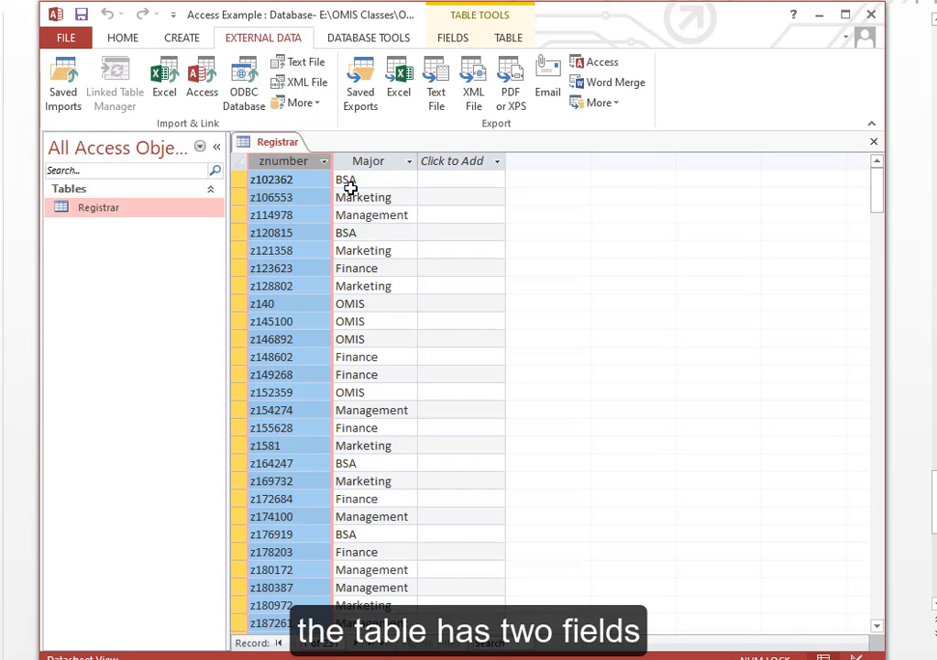
click(371, 162)
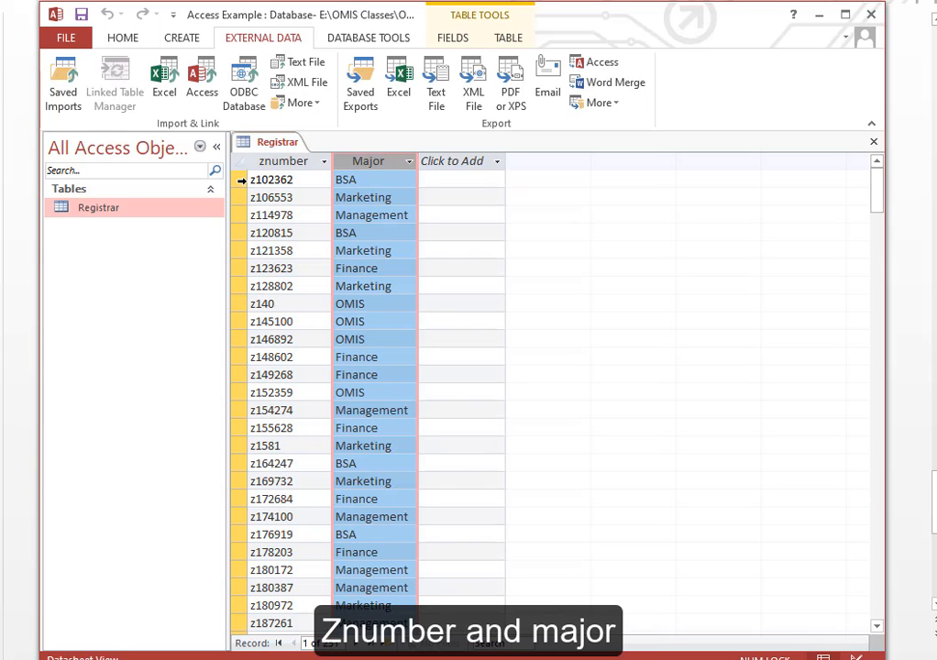
click(240, 181)
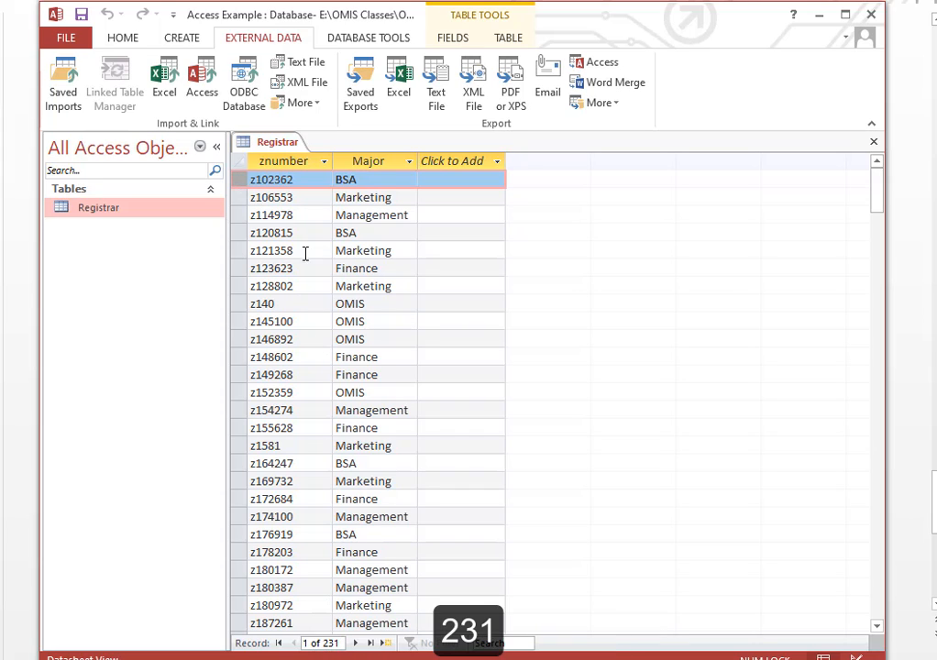
click(239, 269)
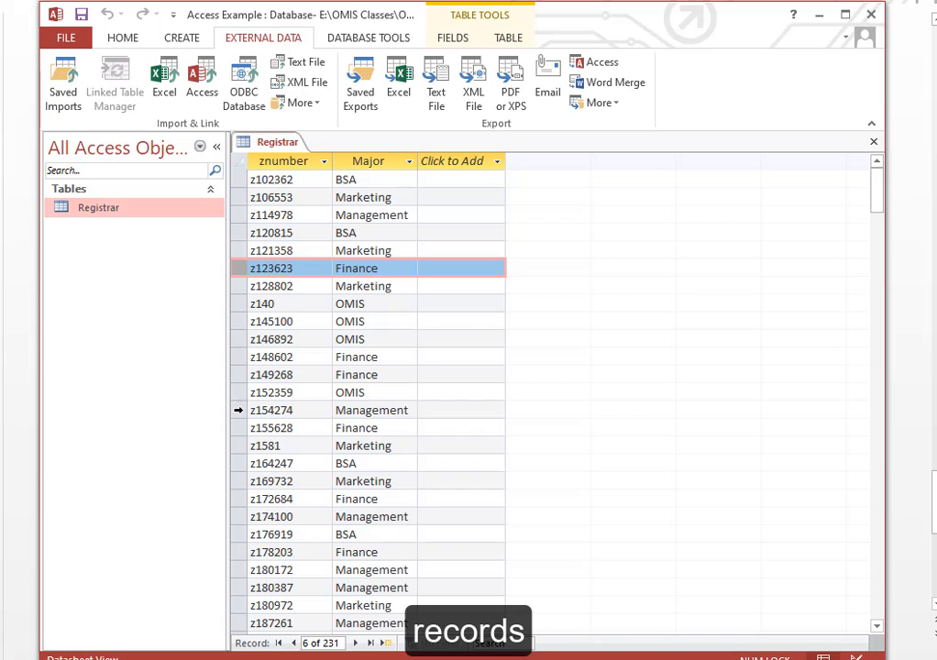
click(238, 410)
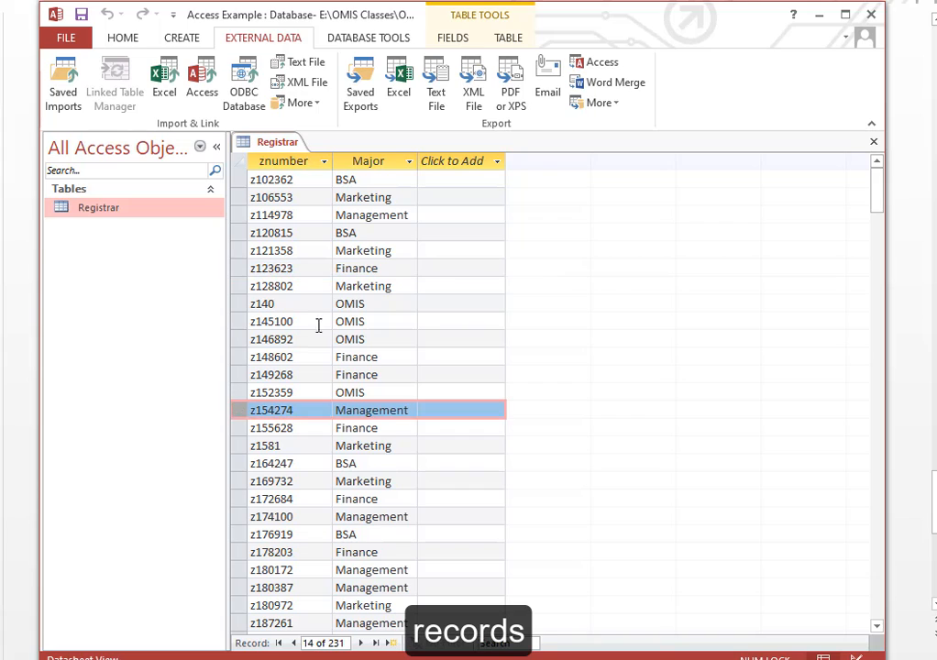
click(874, 145)
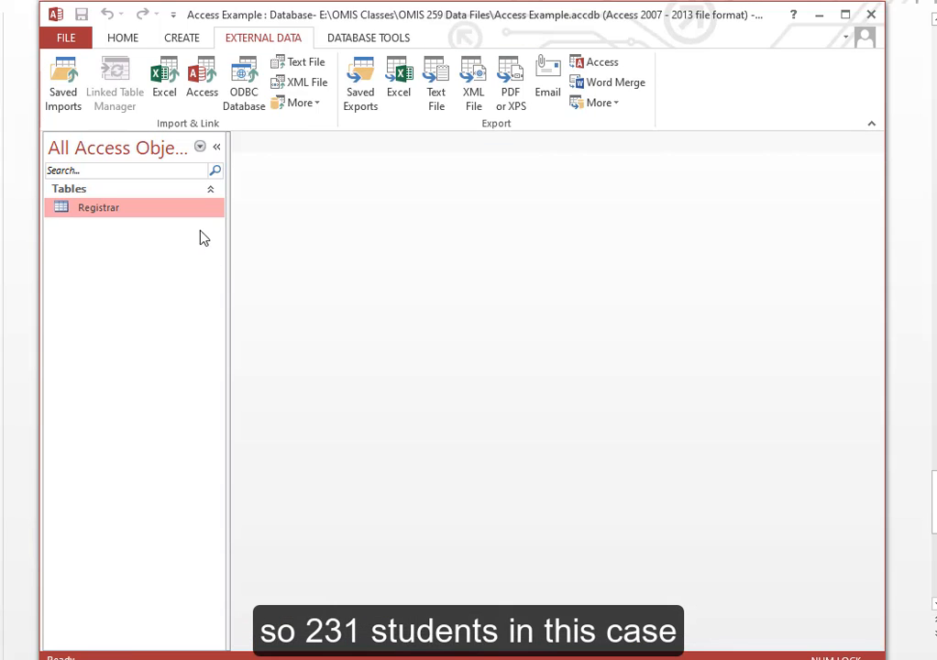
- Start an Excel import using BI data example Testing Services.xlsx from the OMIS 259 Data Files folder as the source
click(166, 79)
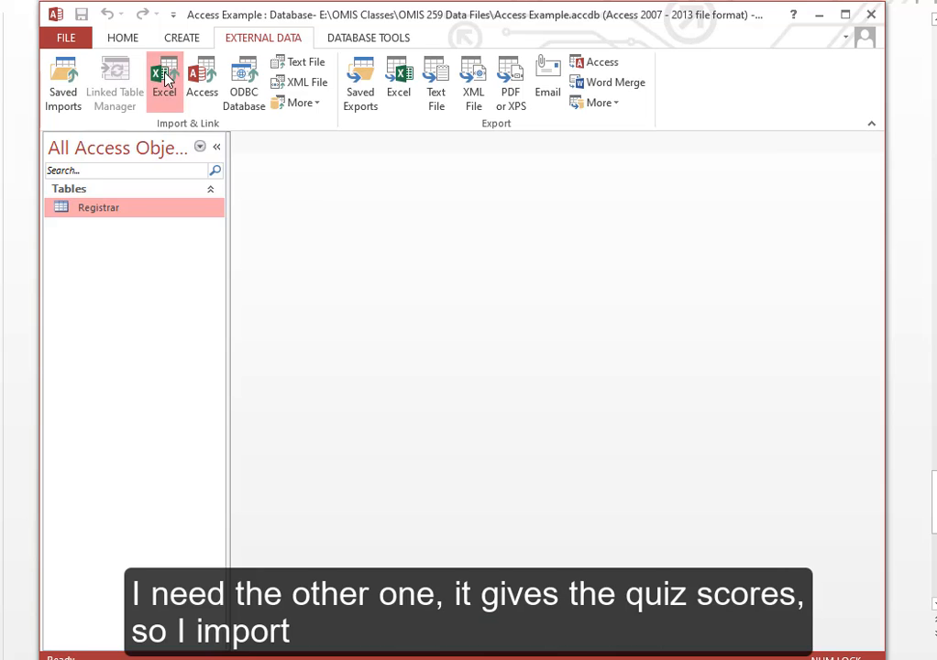
click(701, 224)
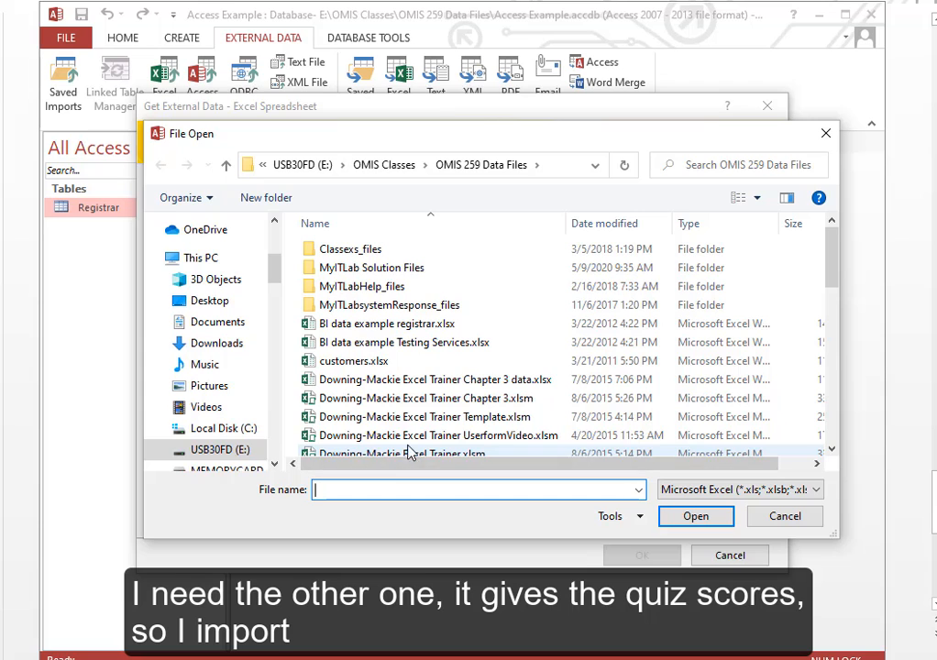
click(403, 342)
click(679, 518)
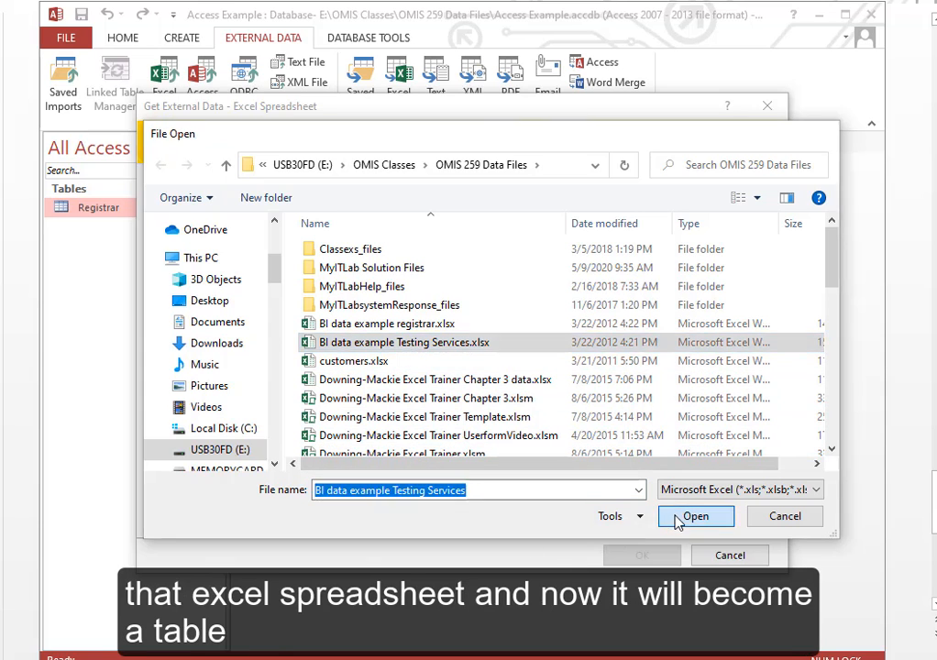
click(653, 555)
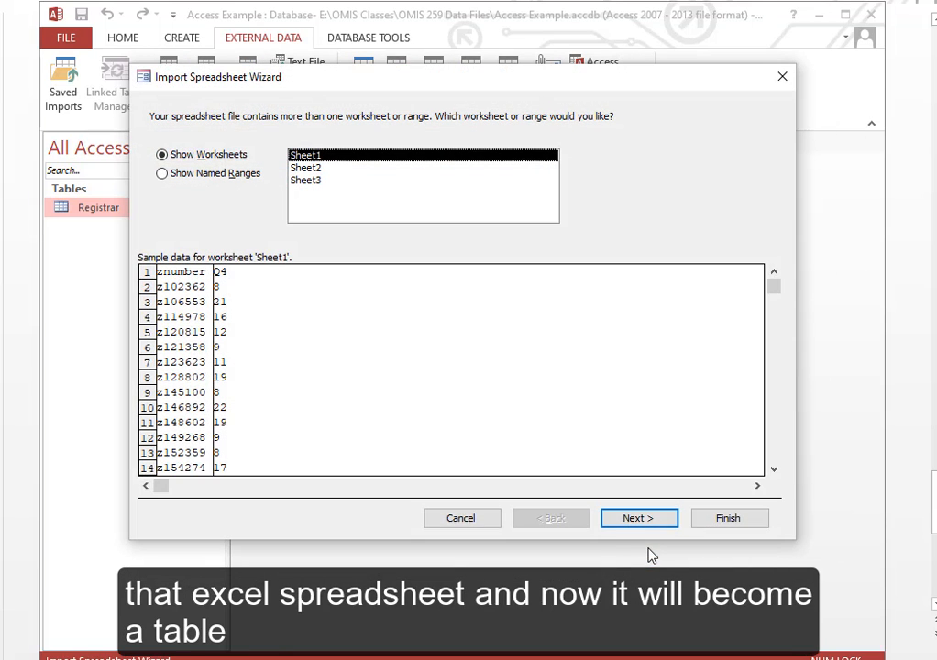
- Import Sheet1 with its first row as column headings and choose znumber as the table's own primary key
click(633, 517)
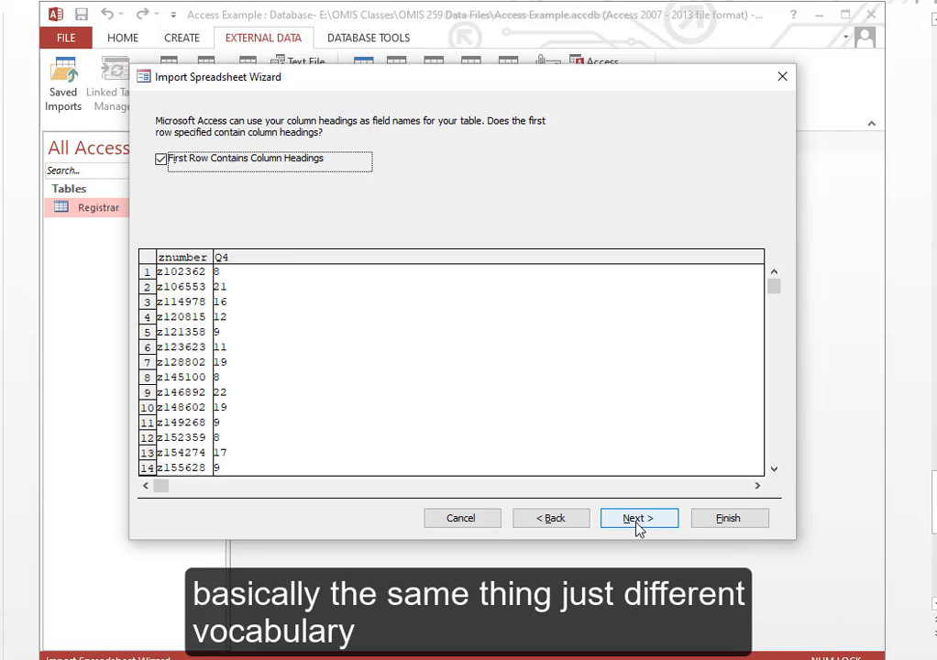
click(639, 519)
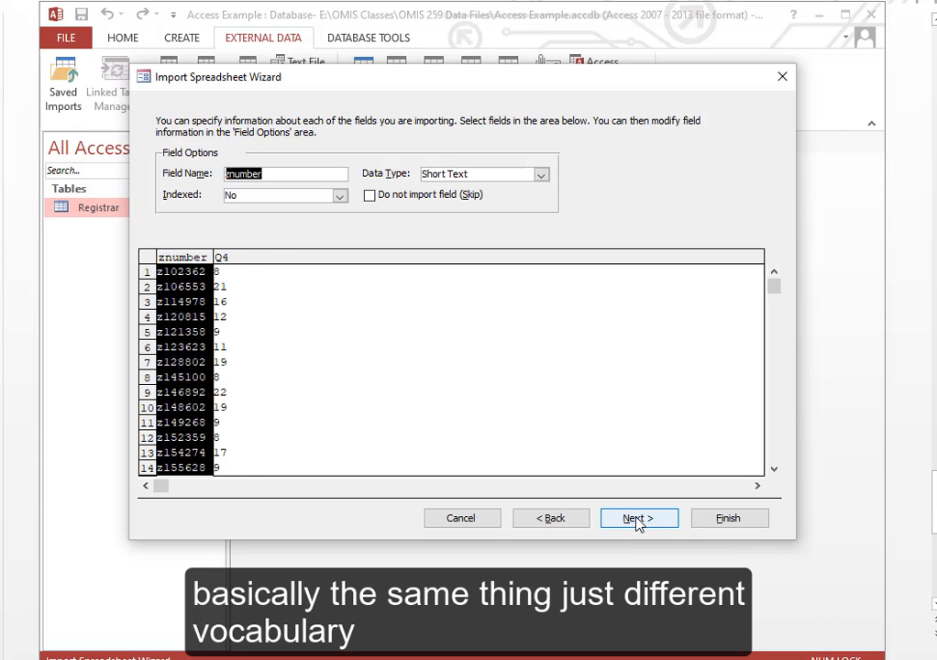
click(635, 519)
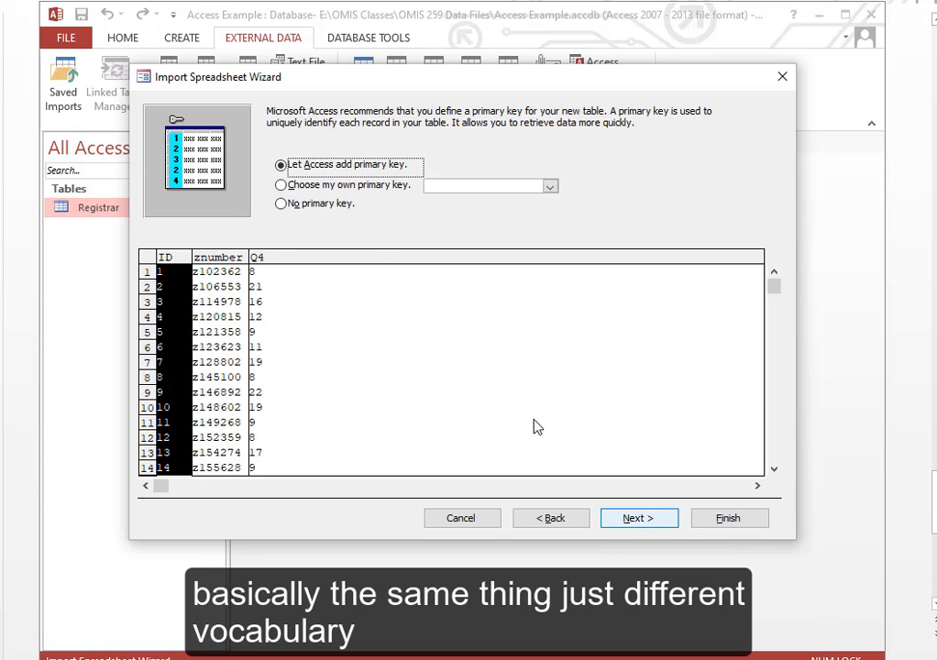
click(346, 187)
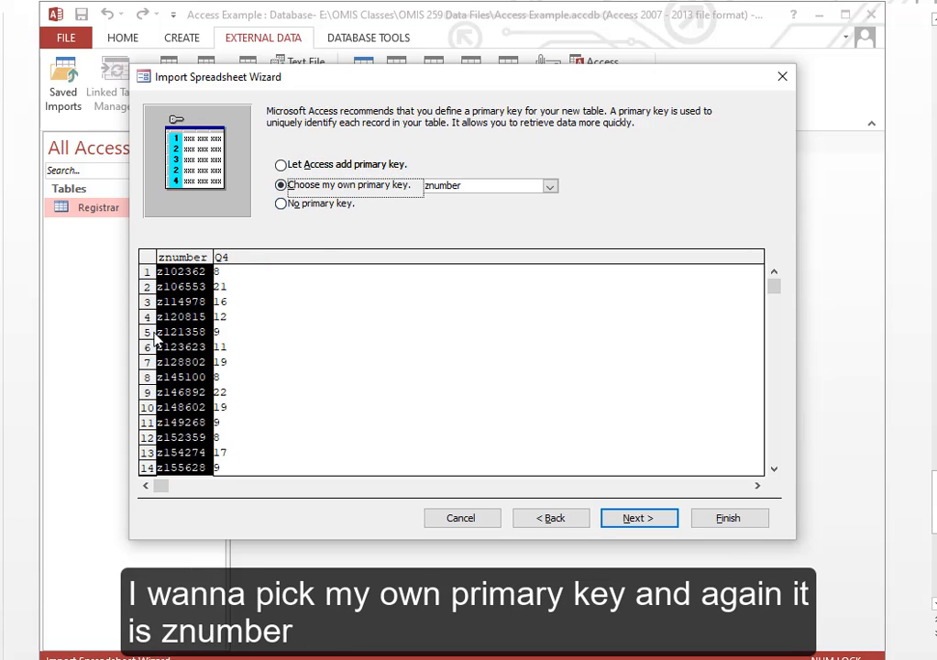
click(626, 519)
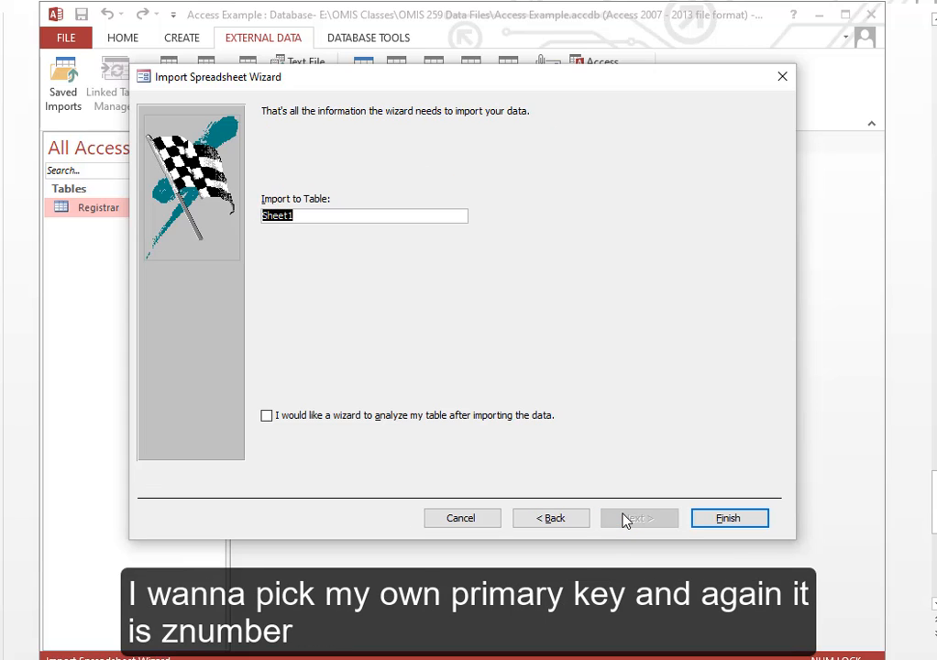
- Name the imported table Testing and complete the import without saving the import steps
text(Testing)
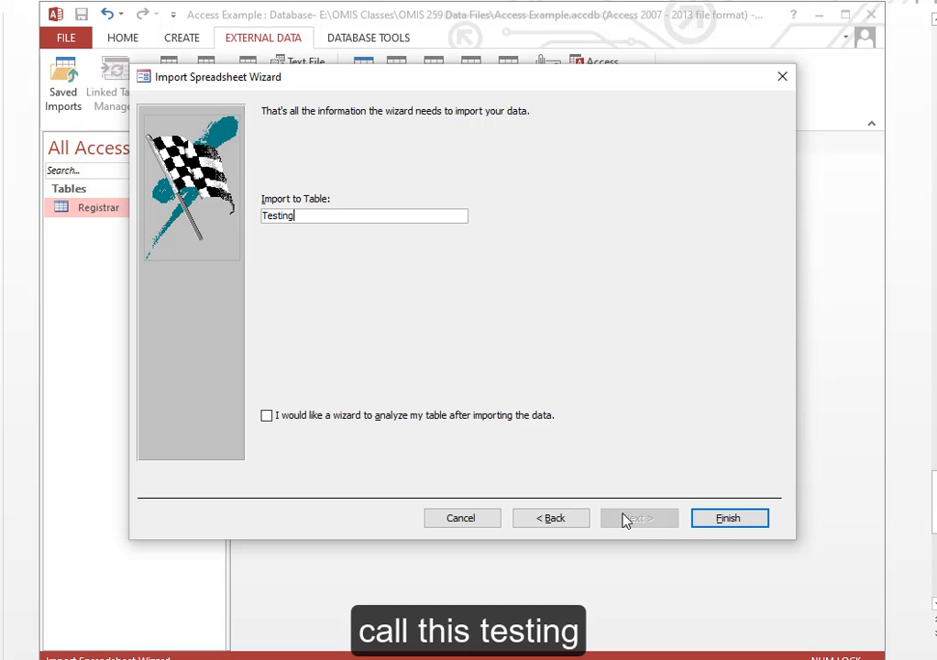
click(723, 520)
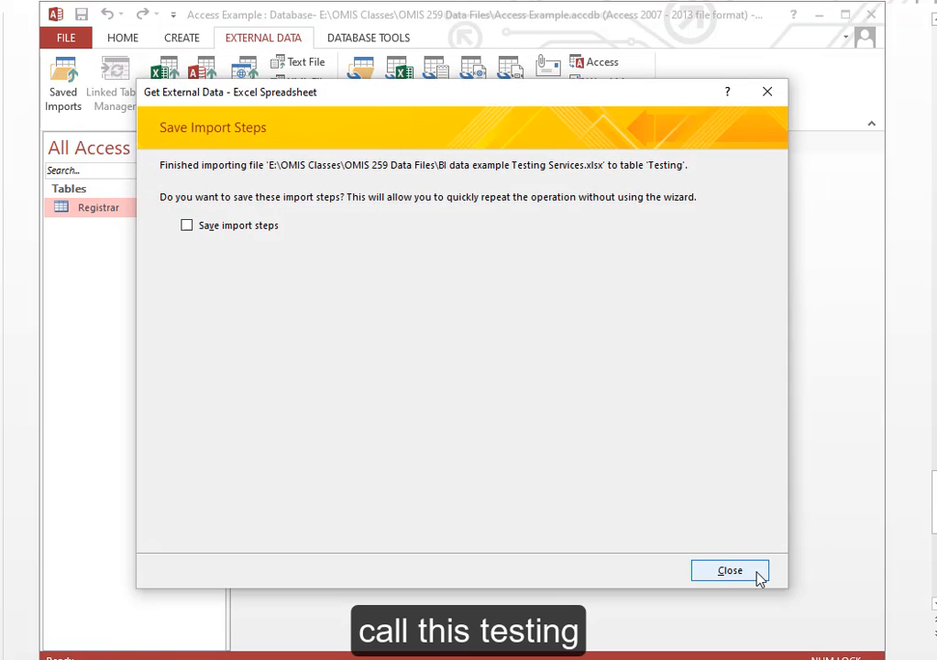
click(731, 571)
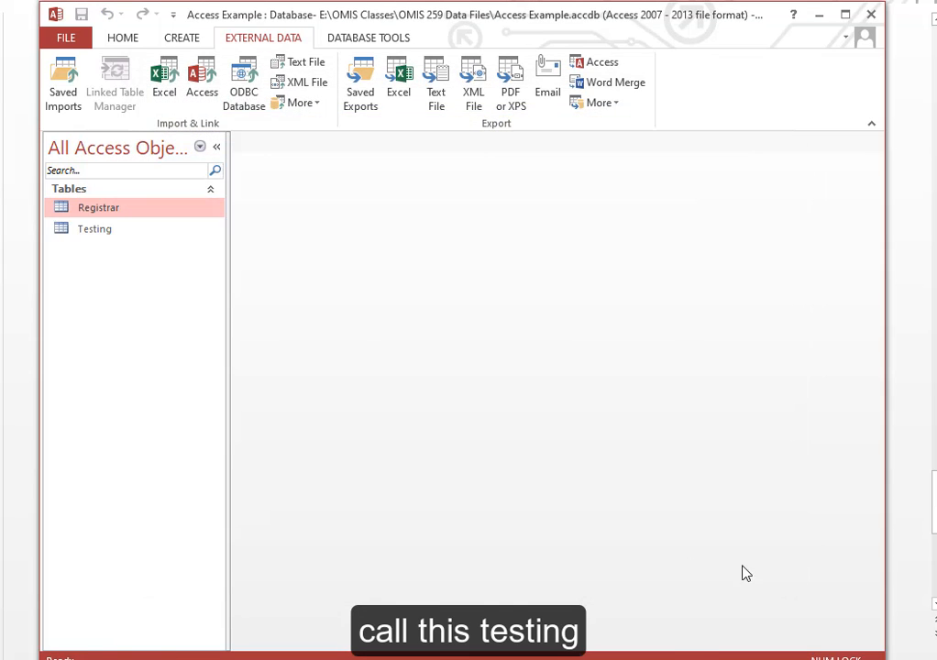
- Open the Testing table to examine its znumber and Q4 fields, and close it
double_click(116, 235)
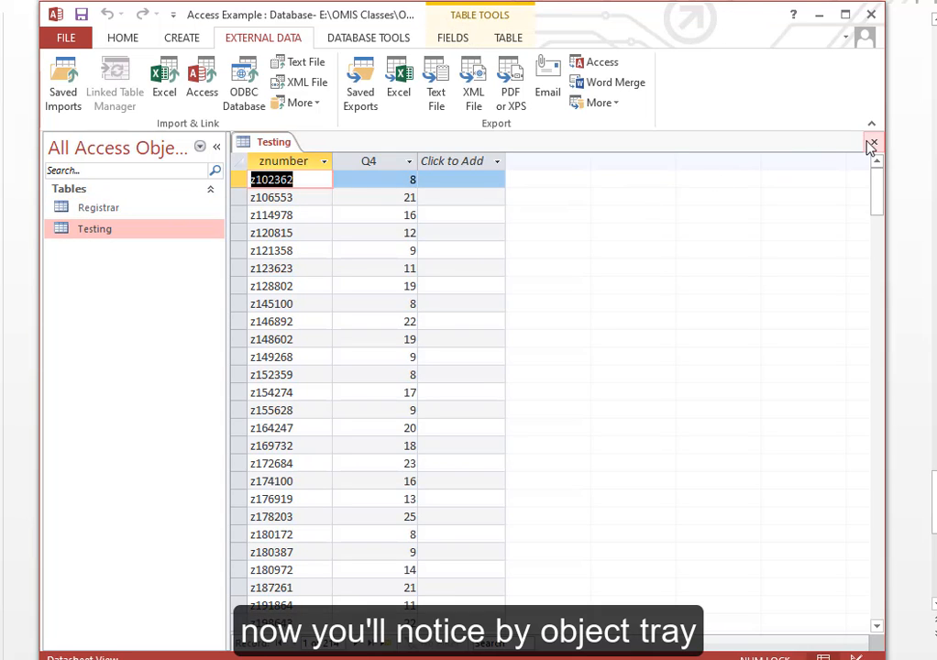
click(873, 141)
click(114, 211)
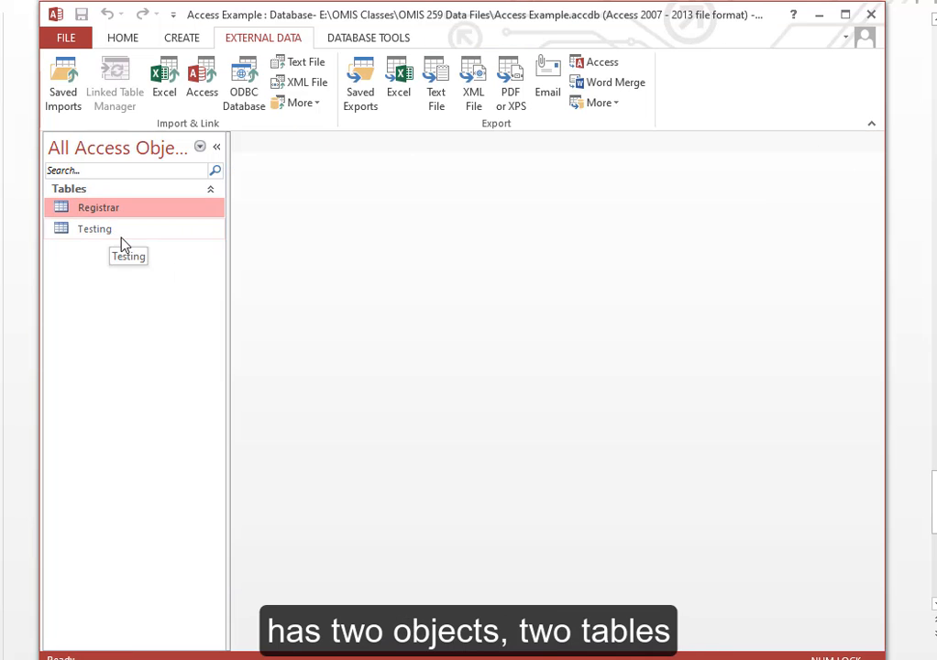
click(121, 236)
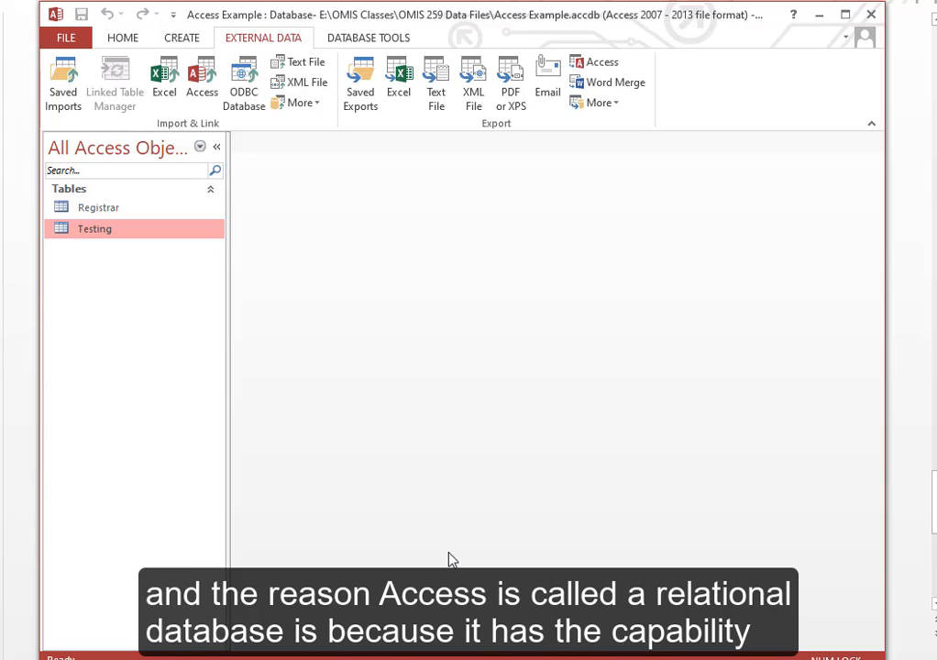
click(135, 212)
click(130, 231)
click(134, 210)
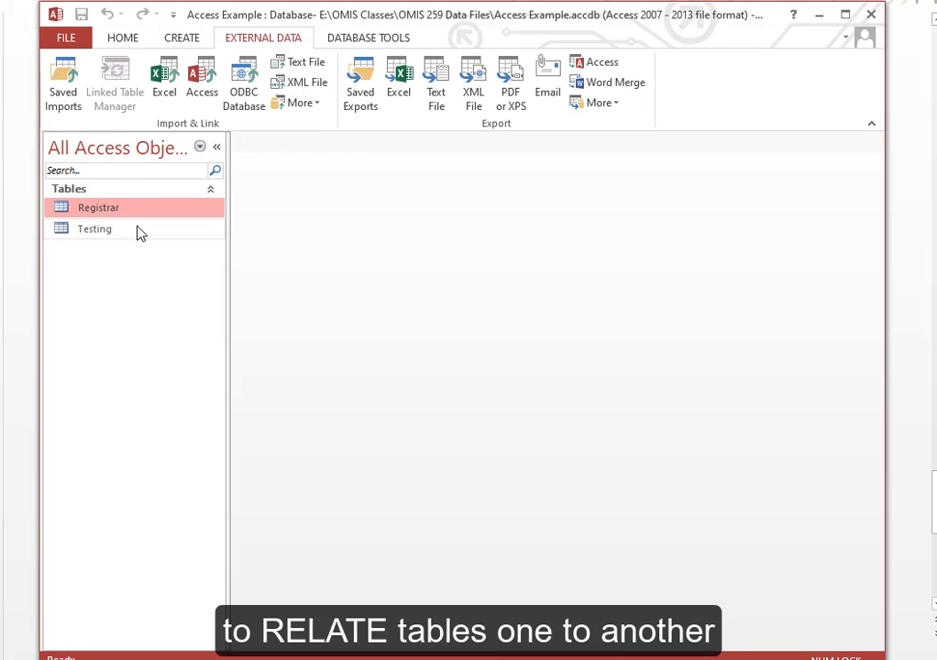
click(139, 231)
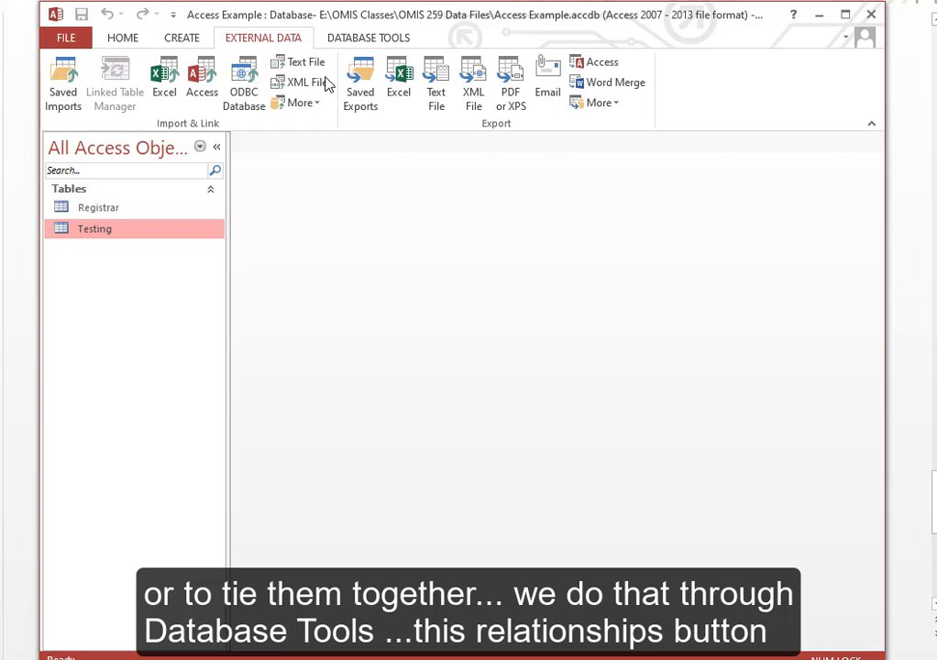
- Open the database relationships layout and add the Registrar and Testing tables to it
click(362, 41)
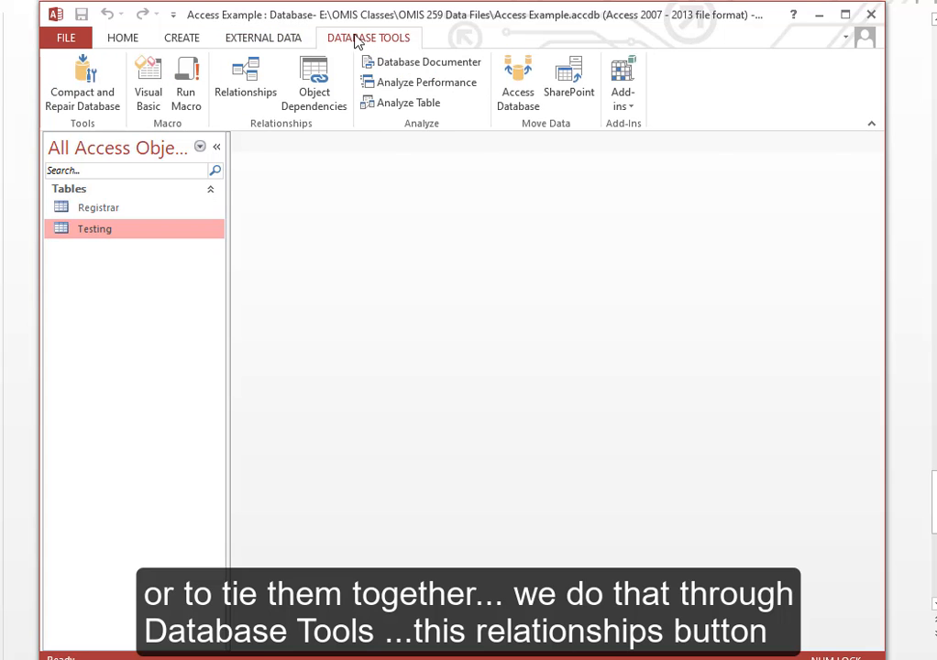
click(241, 81)
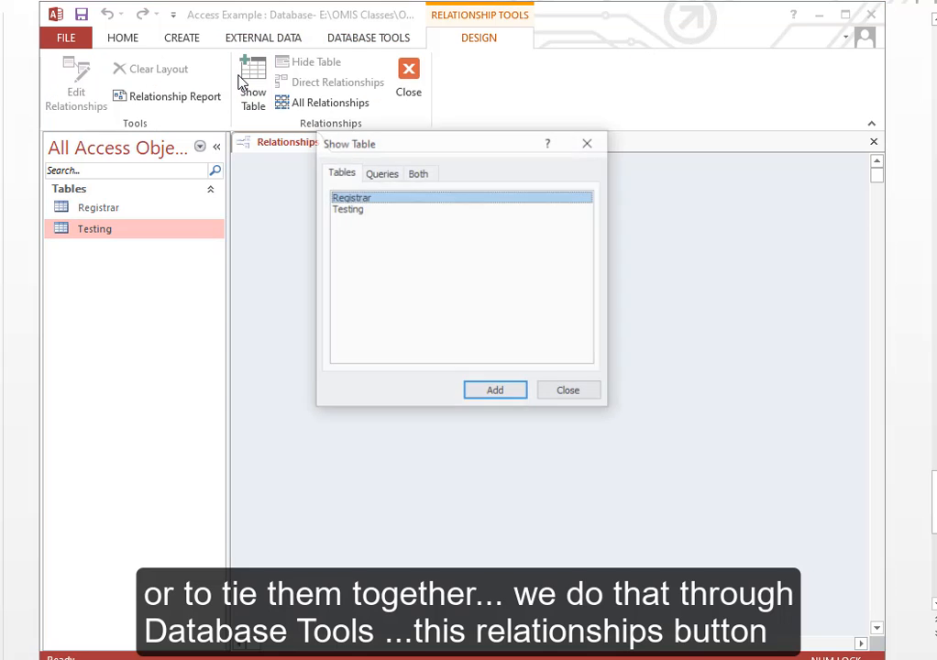
double_click(352, 200)
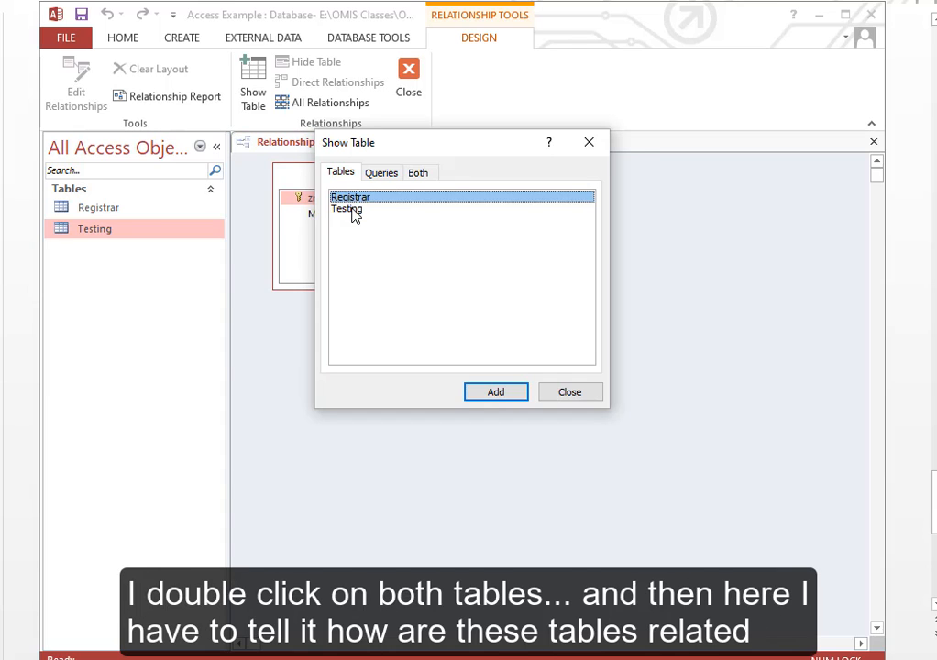
double_click(351, 209)
click(541, 395)
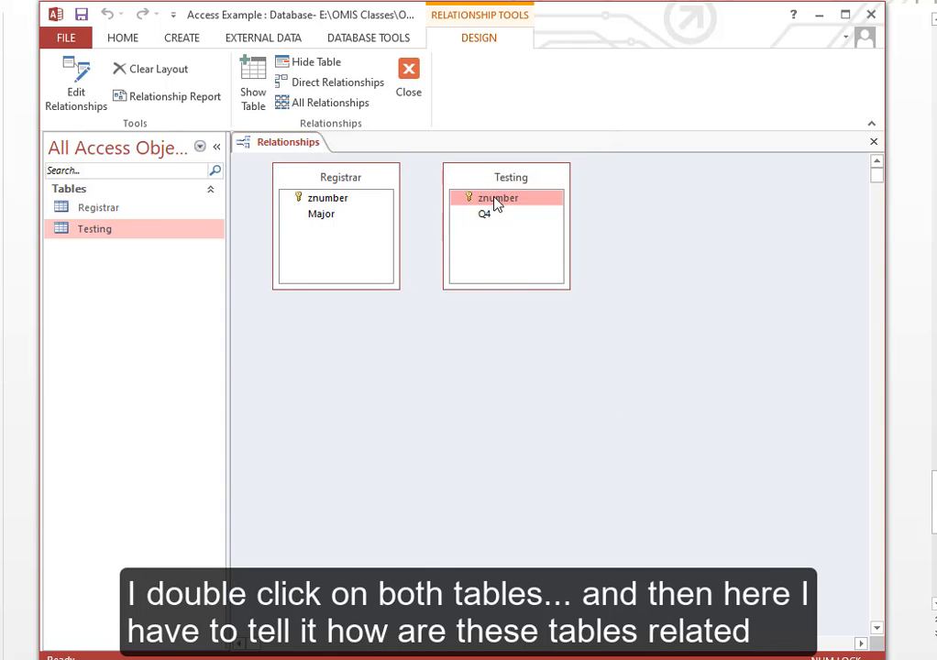
- Spread the Registrar and Testing tables apart and create a relationship from Registrar's znumber to Testing's znumber
drag(497, 183, 544, 196)
click(368, 183)
drag(369, 183, 363, 203)
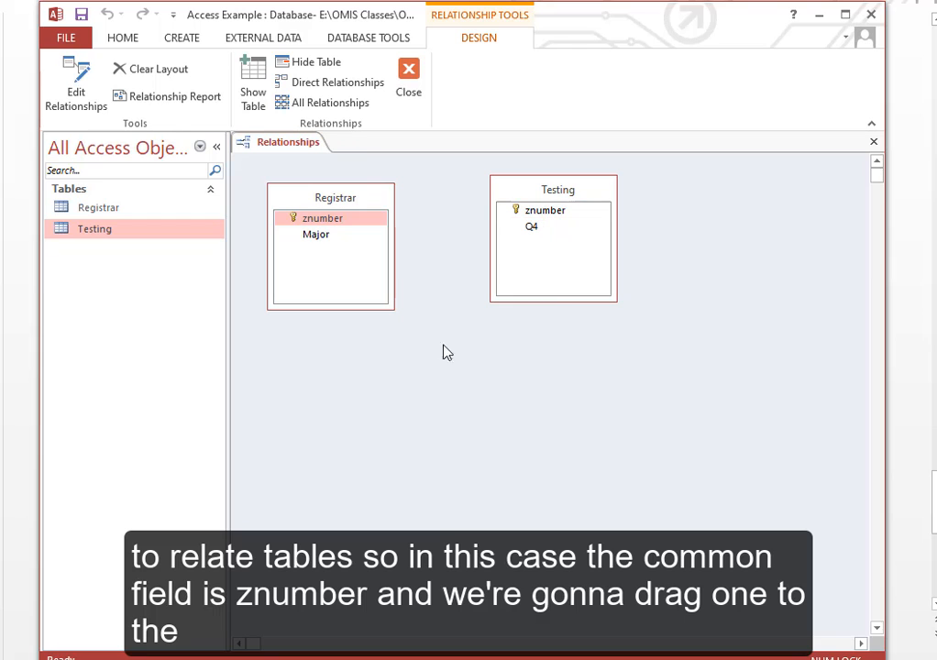
drag(307, 218, 532, 218)
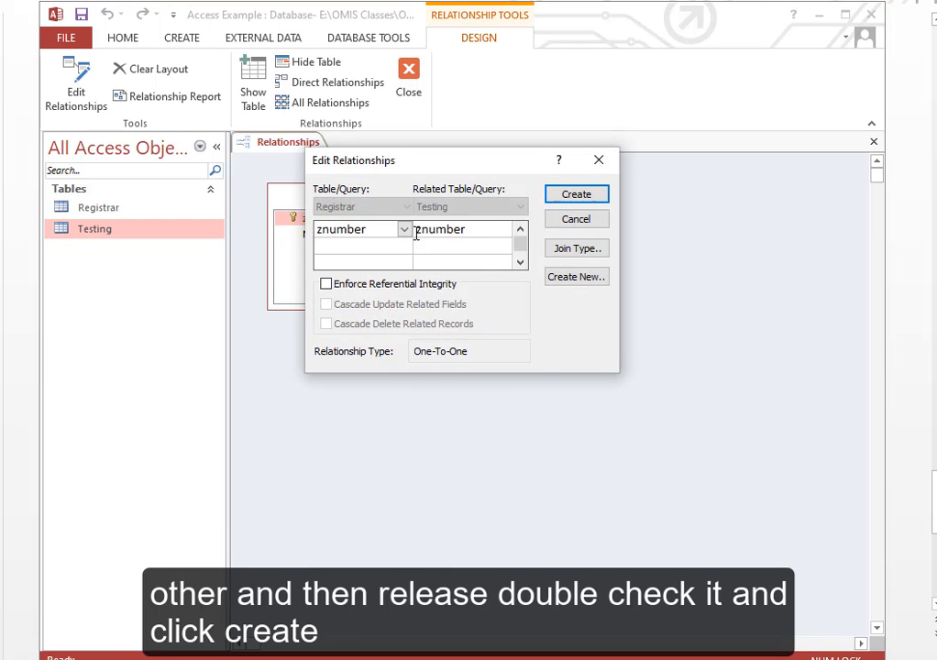
click(561, 199)
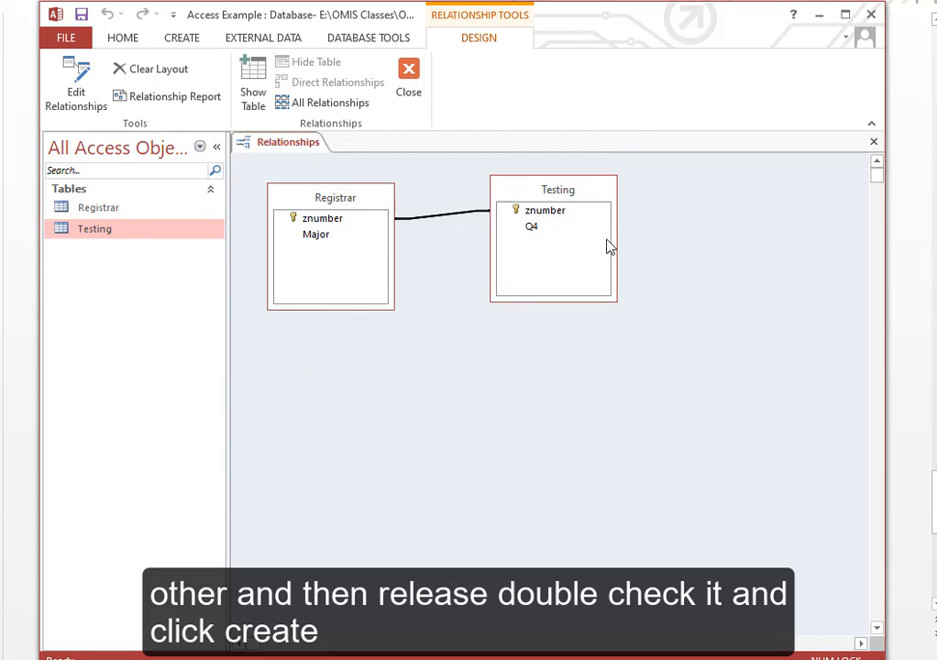
- Realign the two related tables and close the relationships layout, saving its changes
mouse_move(531, 197)
mouse_down()
mouse_move(556, 222)
mouse_move(544, 217)
mouse_move(543, 200)
mouse_up()
mouse_move(357, 190)
mouse_down()
mouse_move(345, 241)
mouse_move(360, 207)
mouse_up()
click(408, 84)
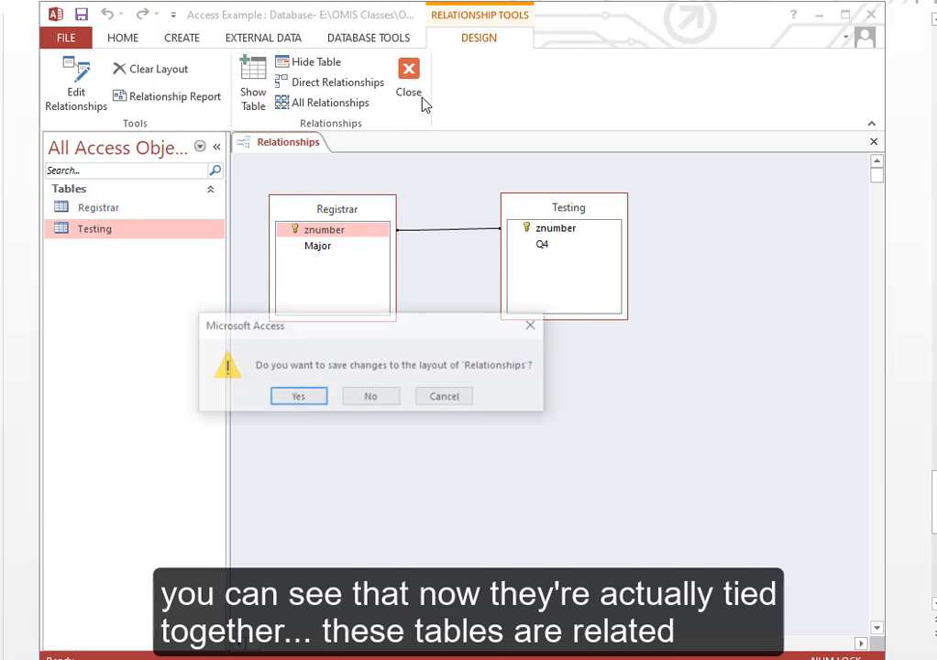
click(296, 400)
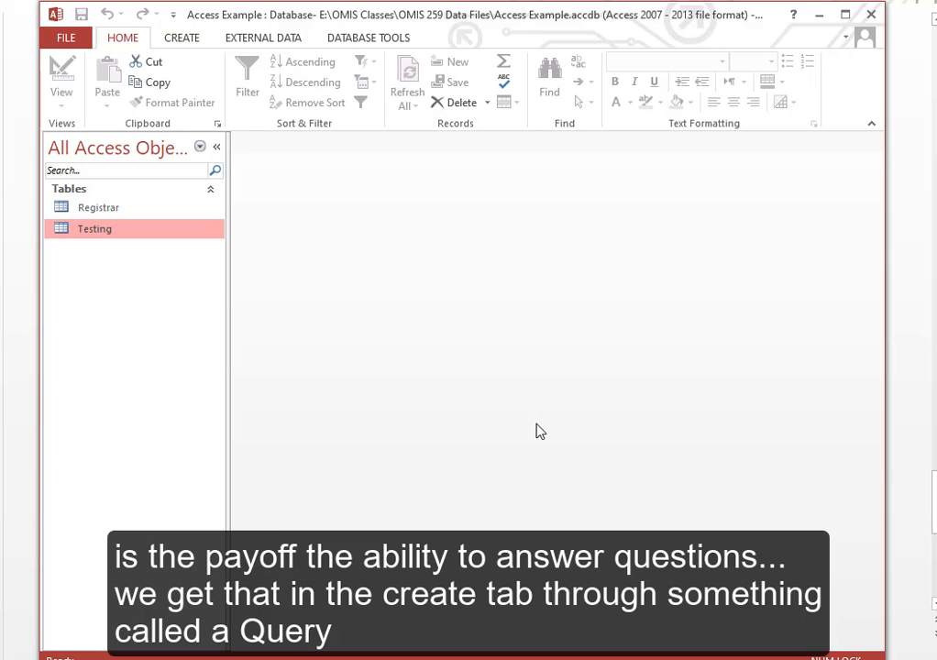
- Create a query in design view with the Registrar and Testing tables, and enlarge its design grid
click(184, 43)
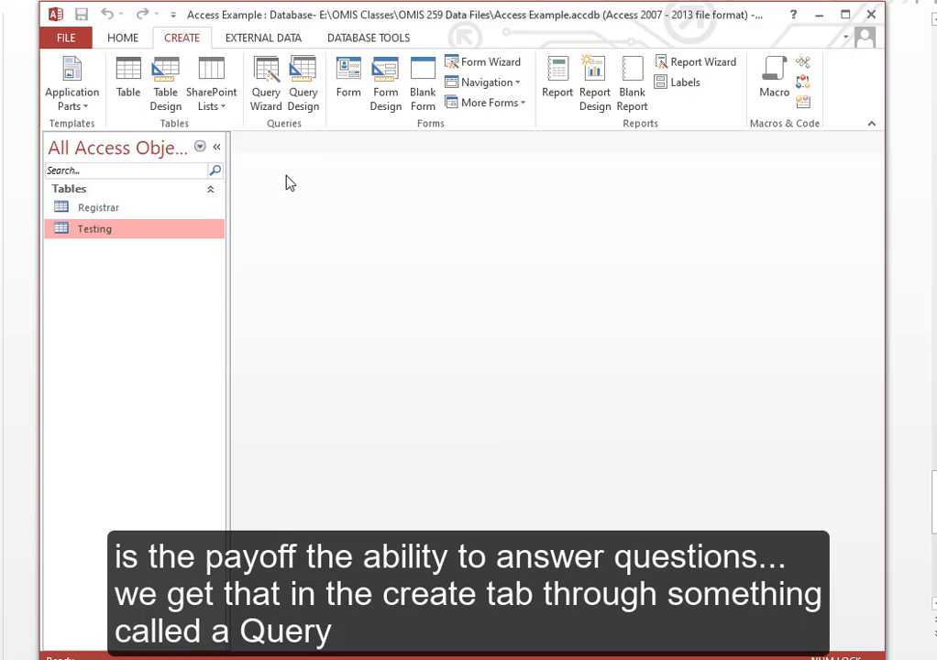
click(298, 77)
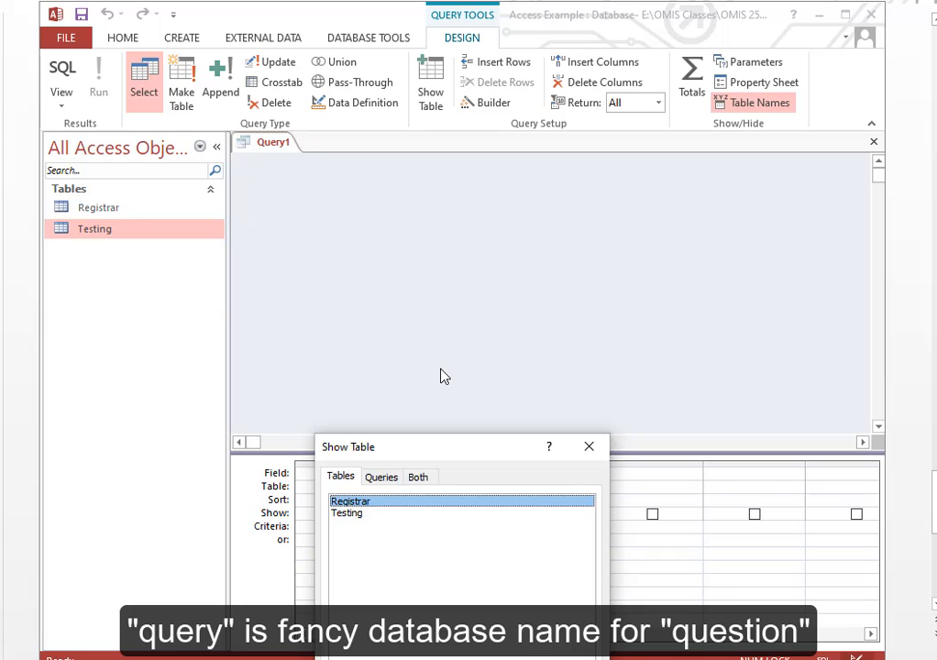
double_click(353, 502)
double_click(357, 514)
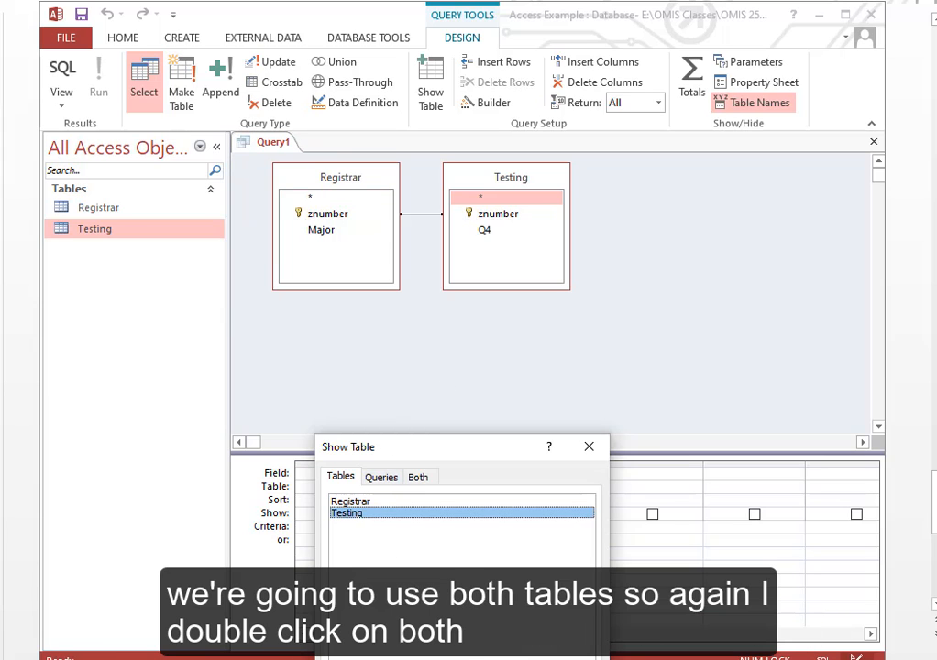
click(563, 657)
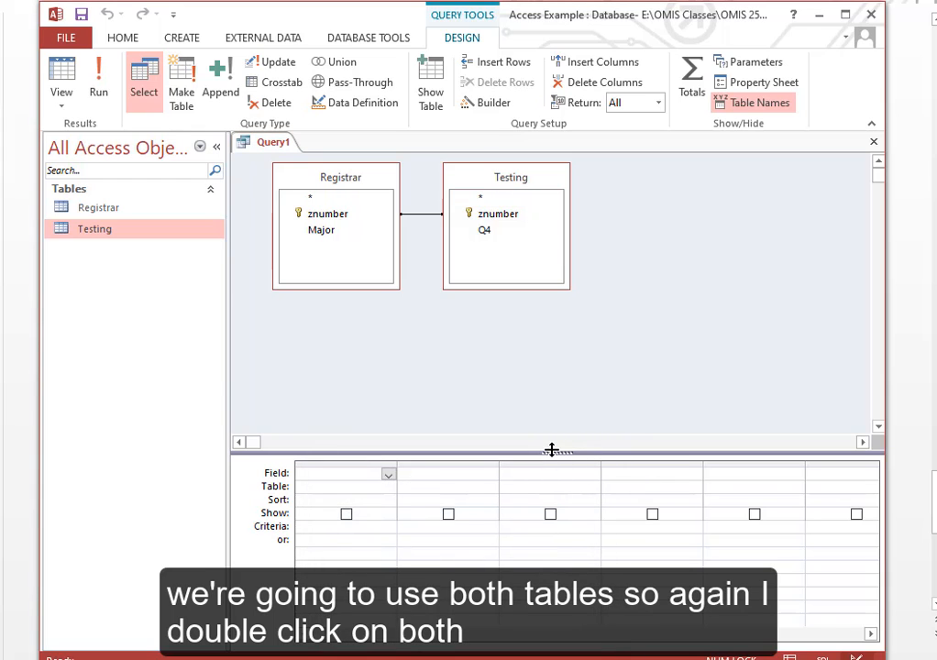
drag(551, 451, 544, 360)
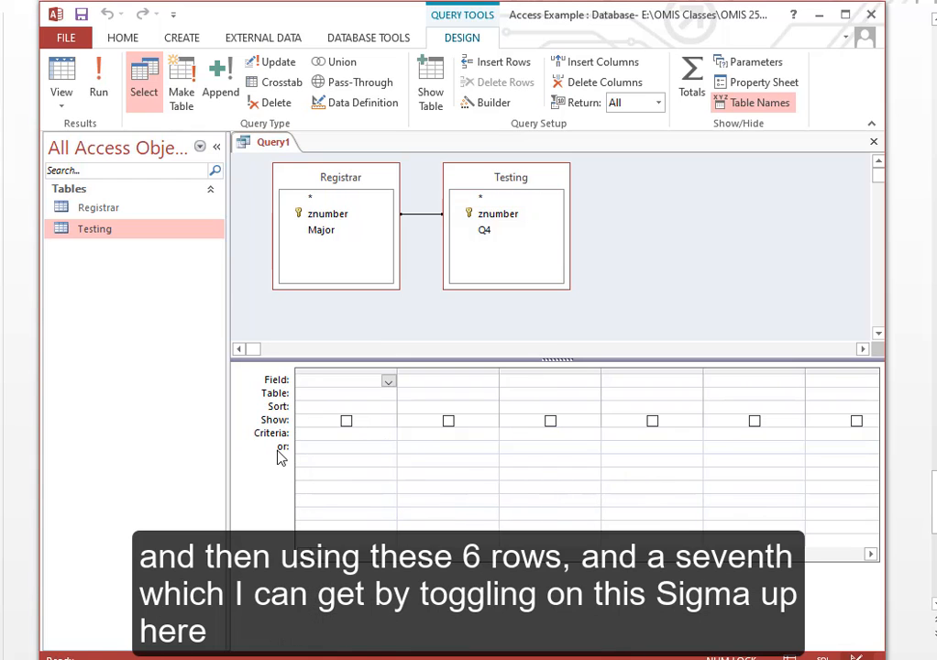
- Toggle the Total row of the query design grid on and off several times
click(692, 74)
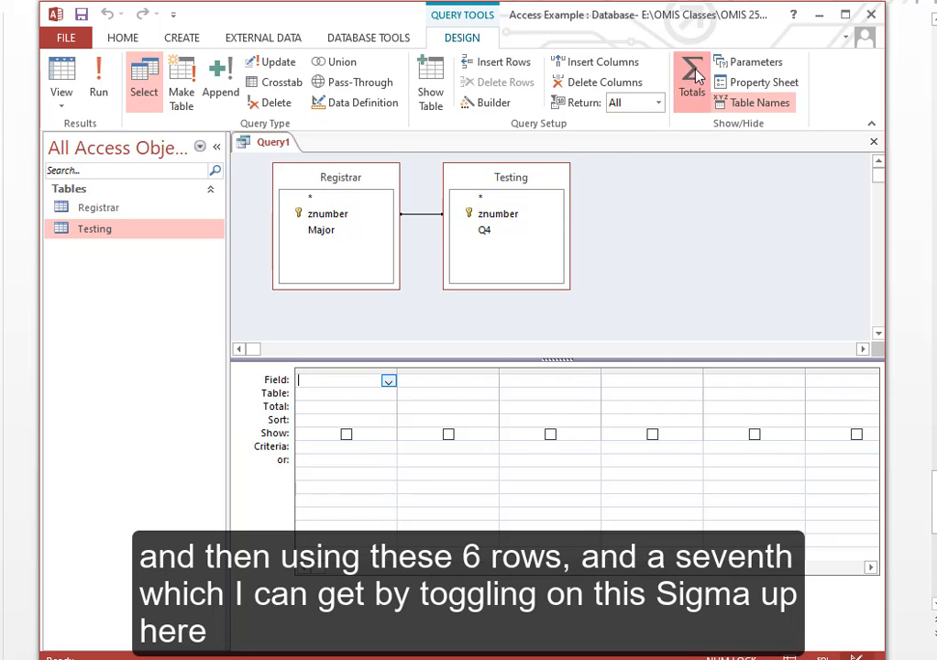
click(694, 75)
click(697, 77)
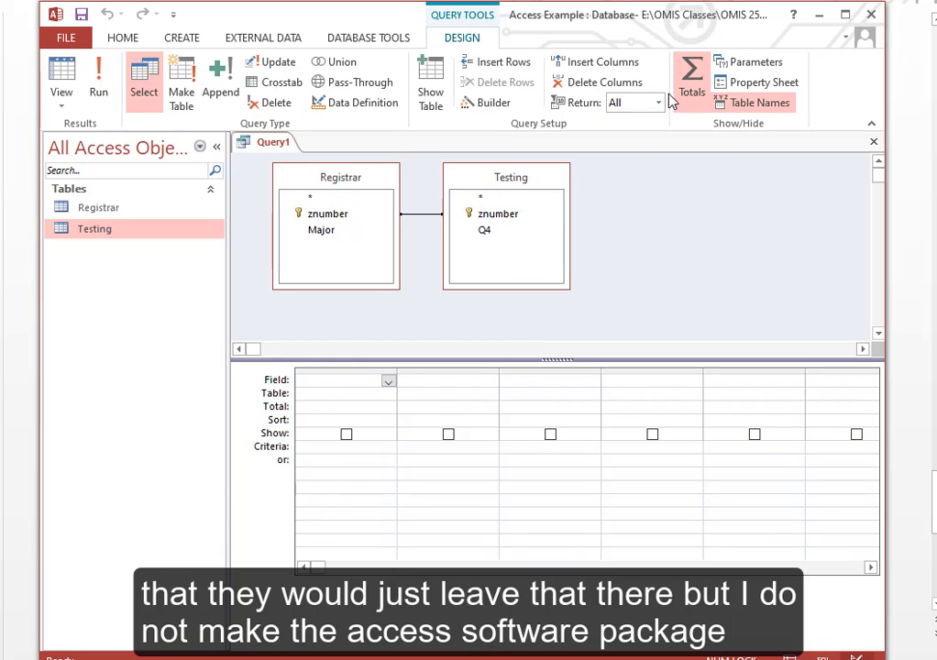
click(691, 81)
click(689, 83)
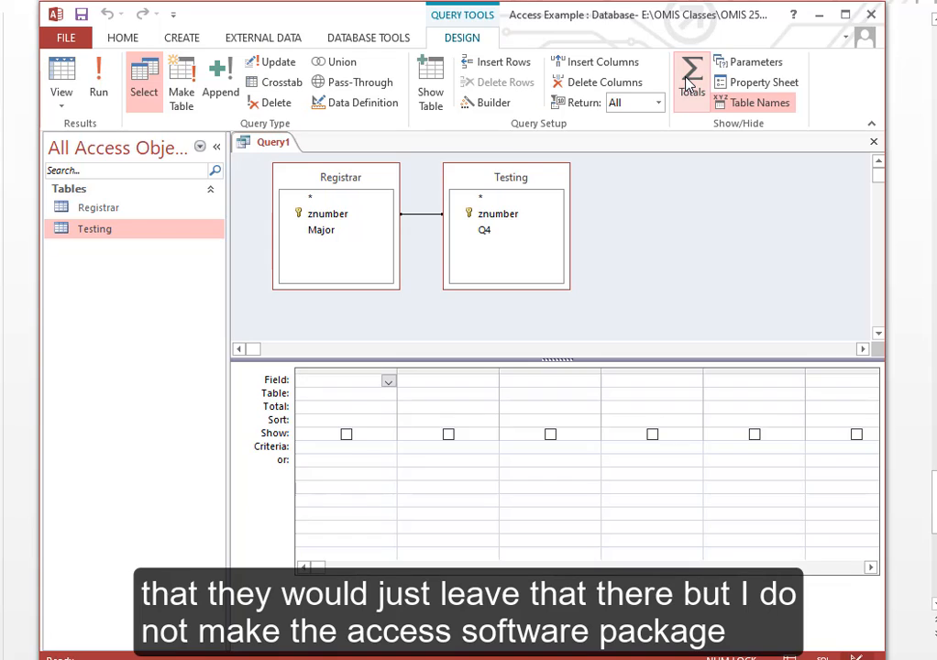
click(690, 82)
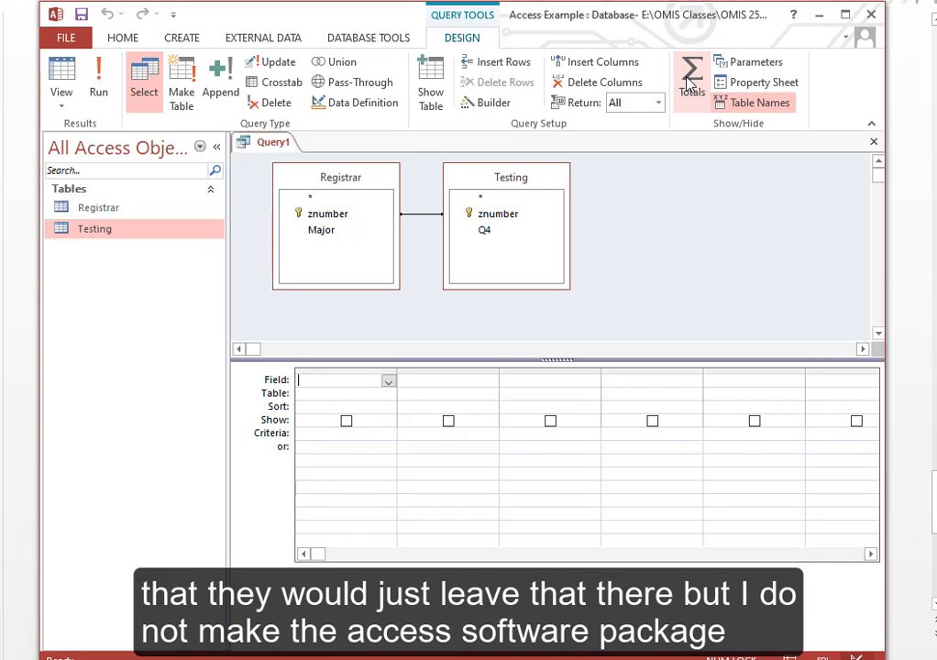
- Show the Total row, add Registrar's Major and Testing's Q4 fields to the query grid, and run the query
click(689, 82)
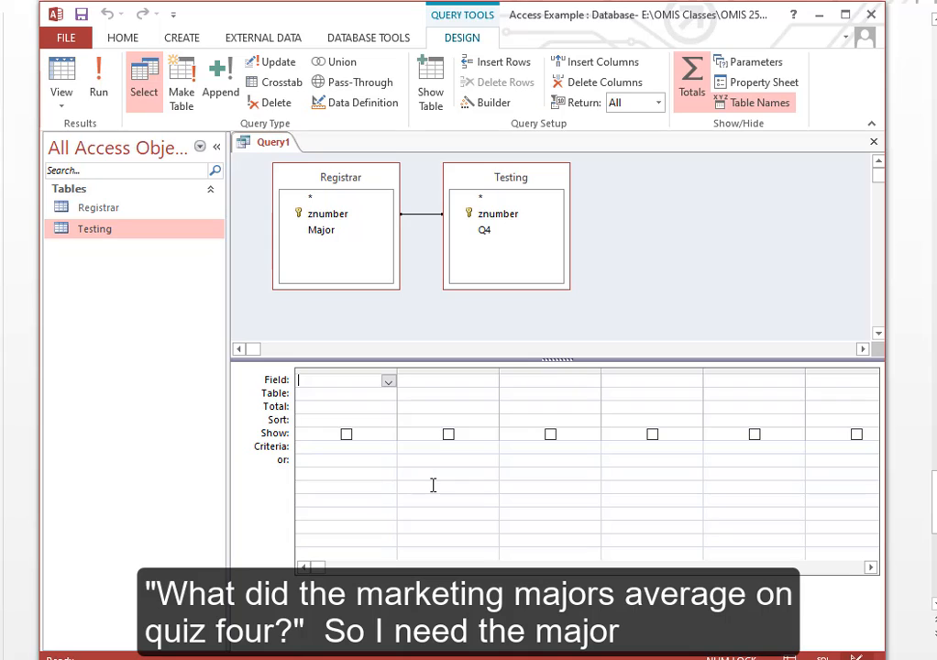
double_click(330, 232)
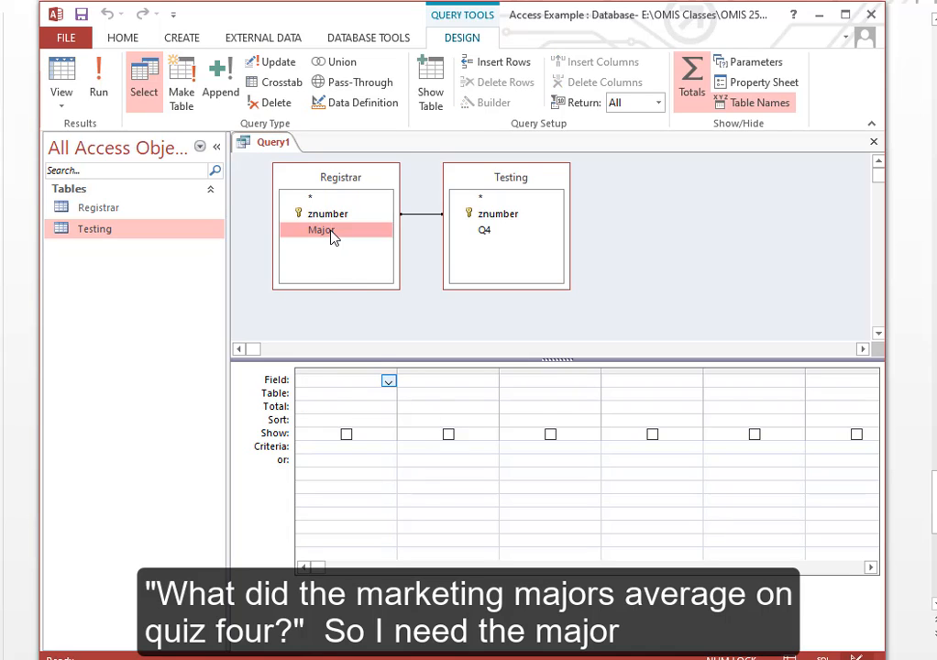
double_click(486, 231)
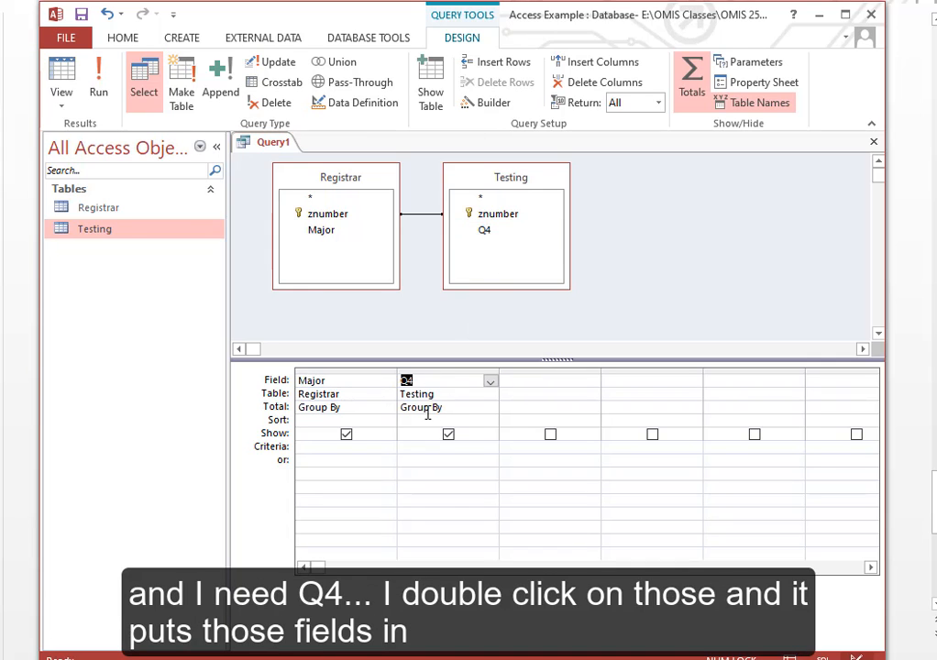
click(99, 81)
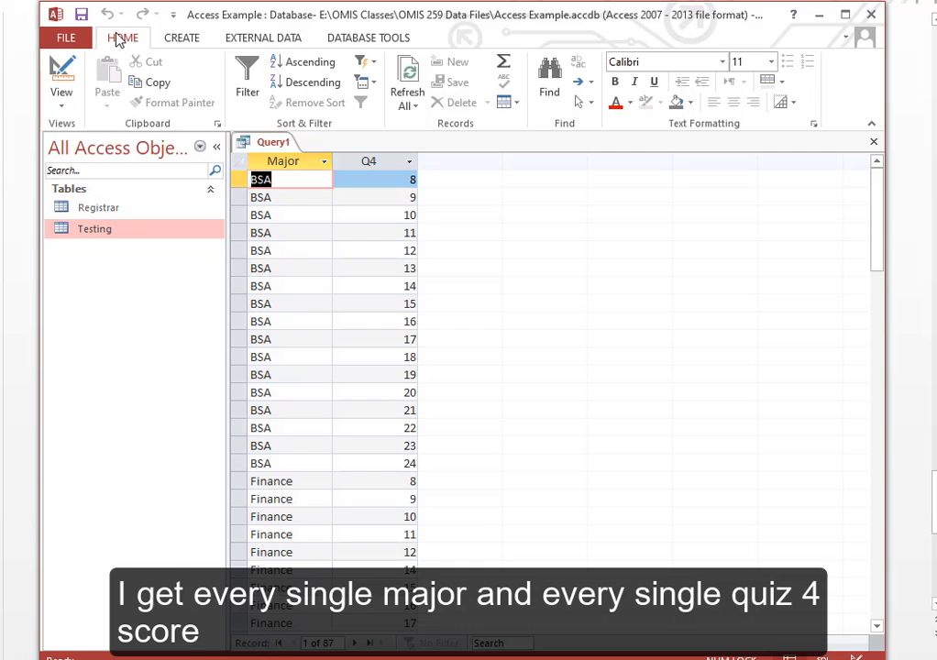
- Switch the query back and forth between its results datasheet and its design, ending in the design
click(67, 103)
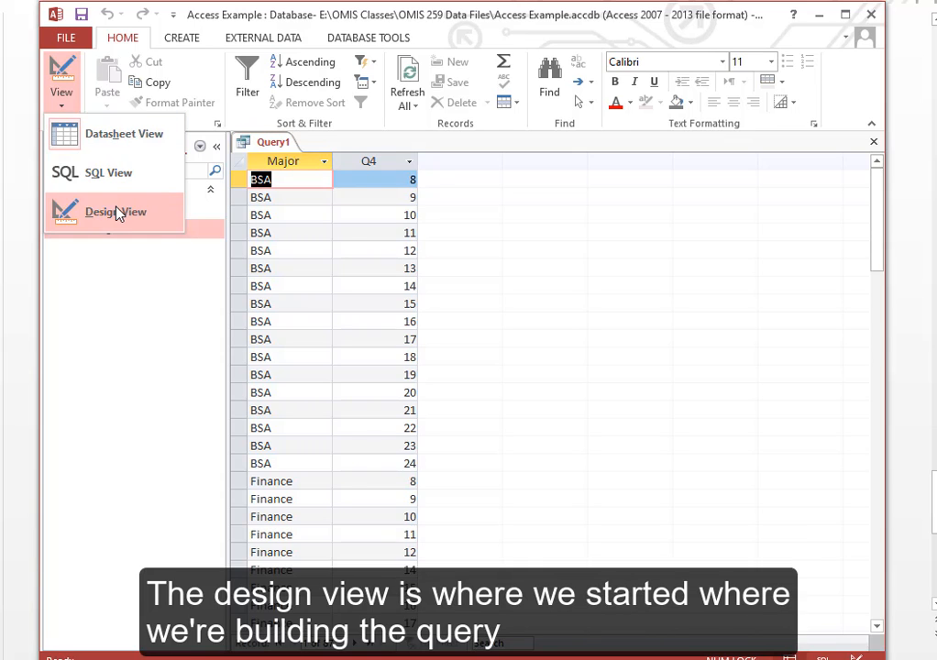
click(61, 211)
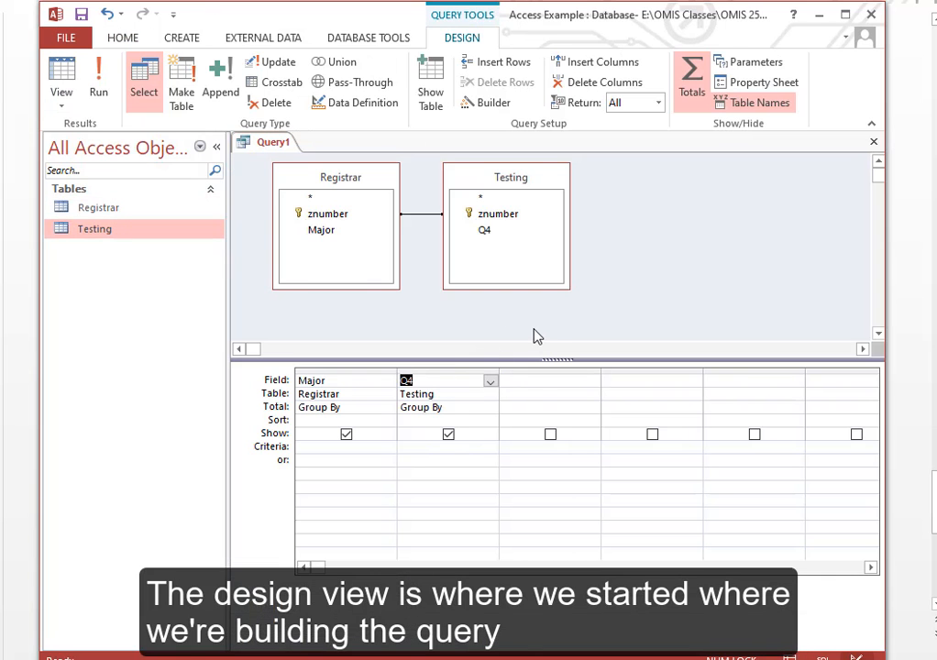
click(62, 73)
click(61, 74)
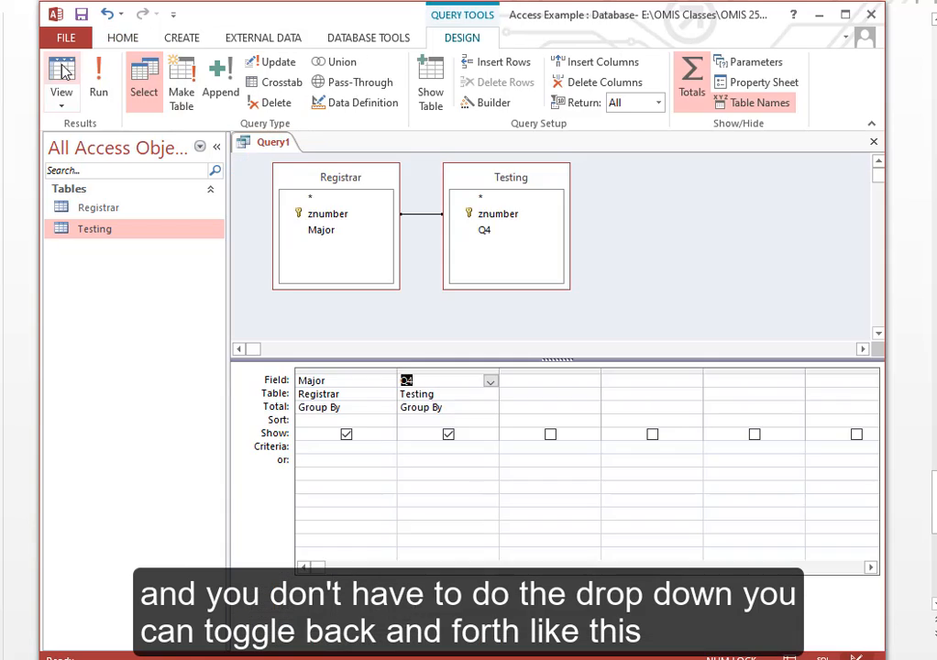
click(61, 73)
click(62, 74)
click(61, 74)
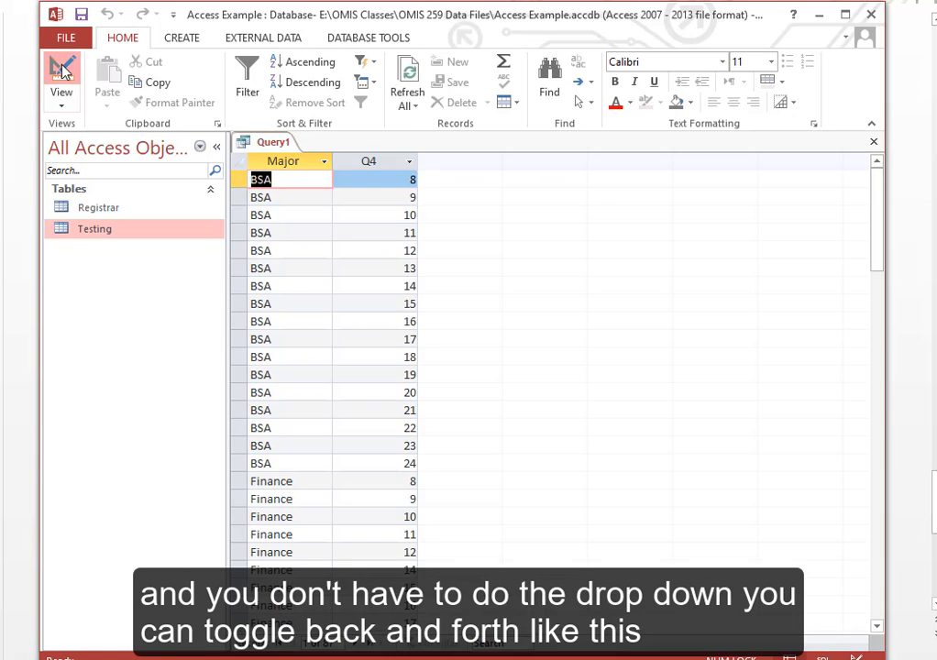
click(62, 73)
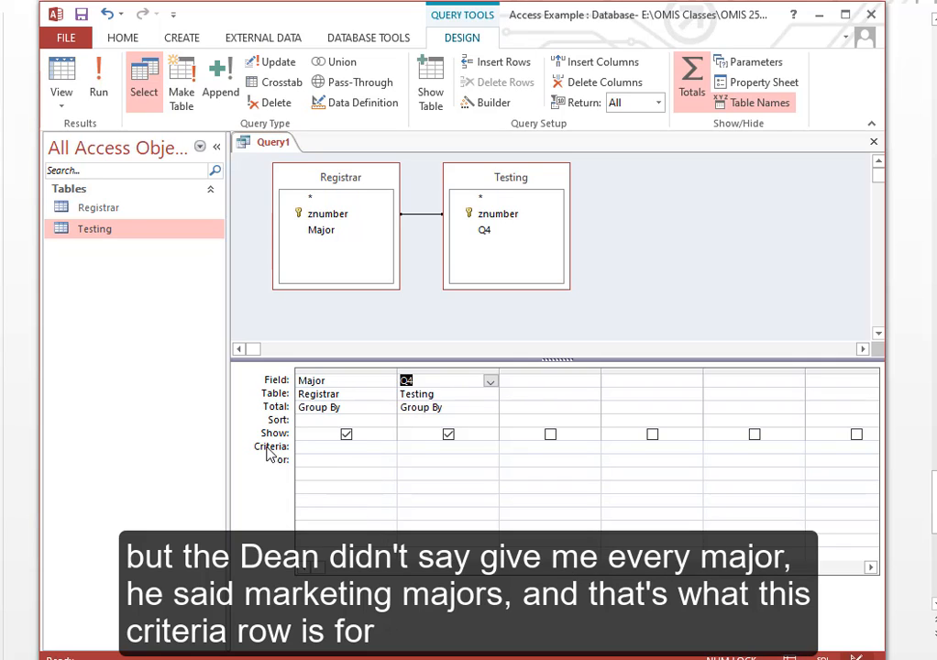
- Set the Major field's criterion to Marketing, run the query, and return to its design
click(310, 447)
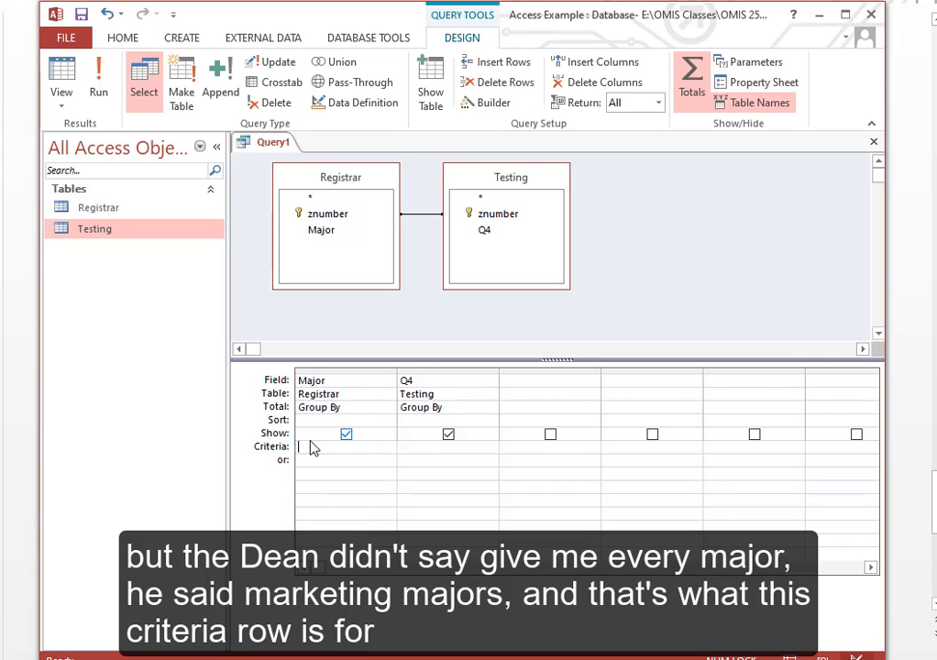
text(M)
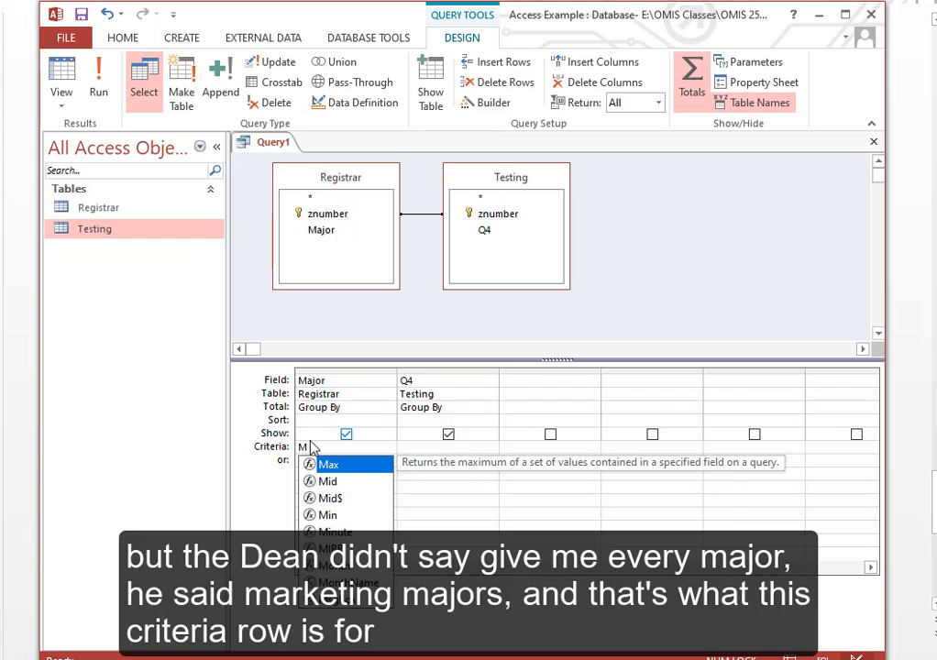
text(arketing)
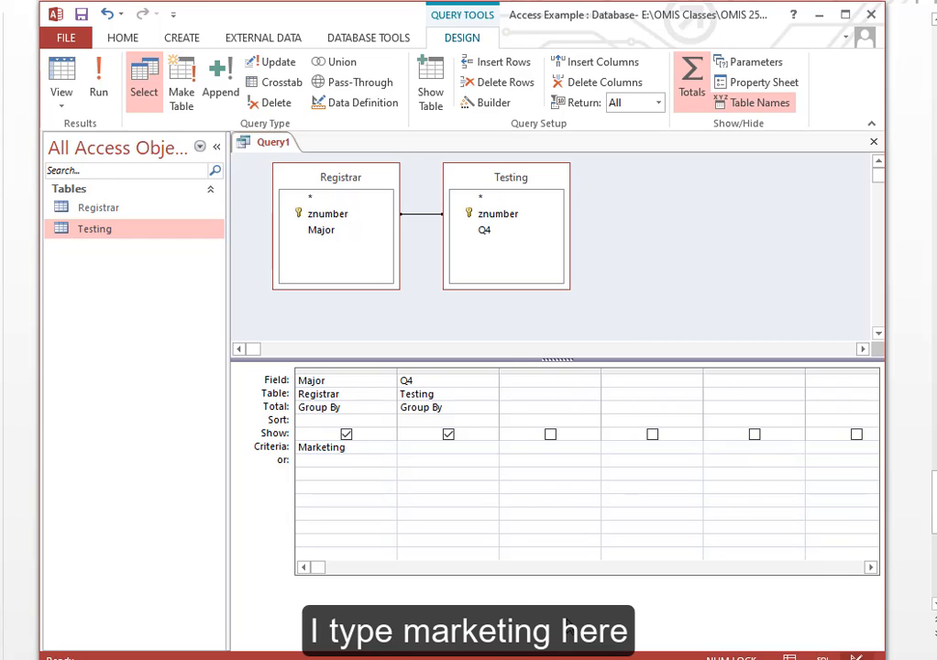
click(101, 81)
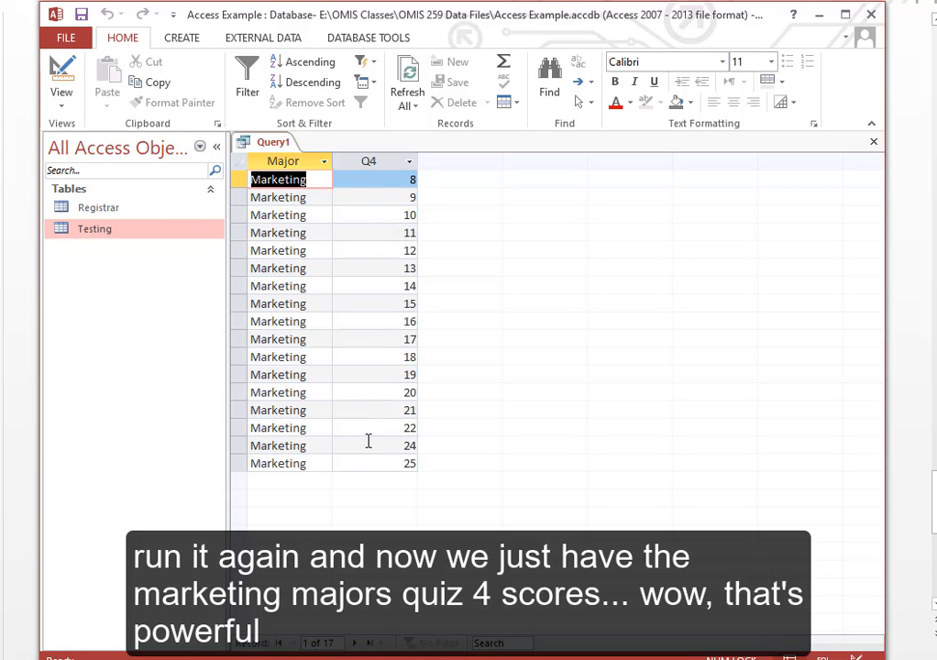
click(62, 75)
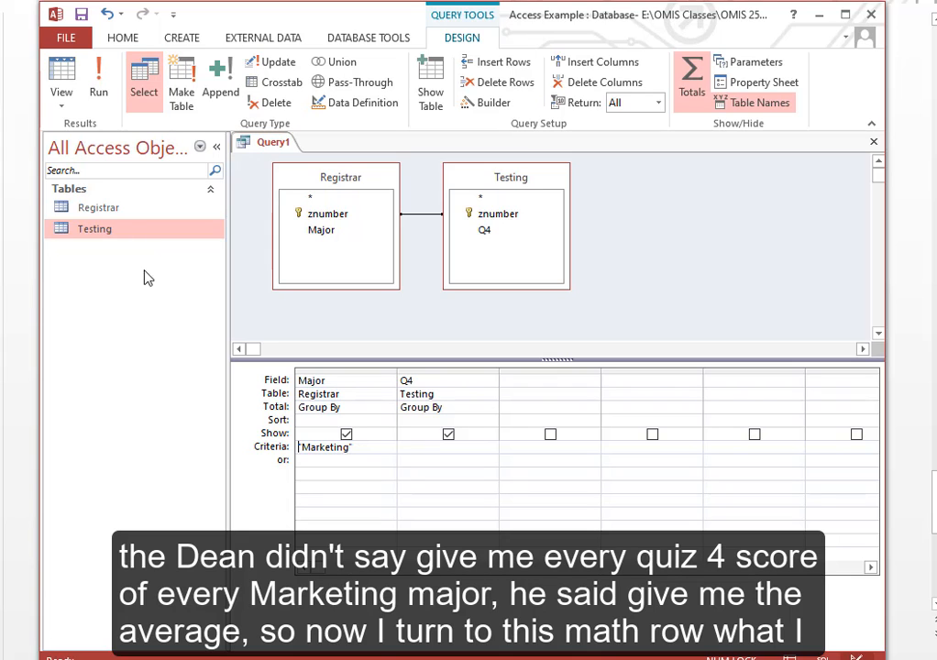
- Toggle the Total row of the query grid off and back on
click(694, 75)
click(696, 74)
click(696, 74)
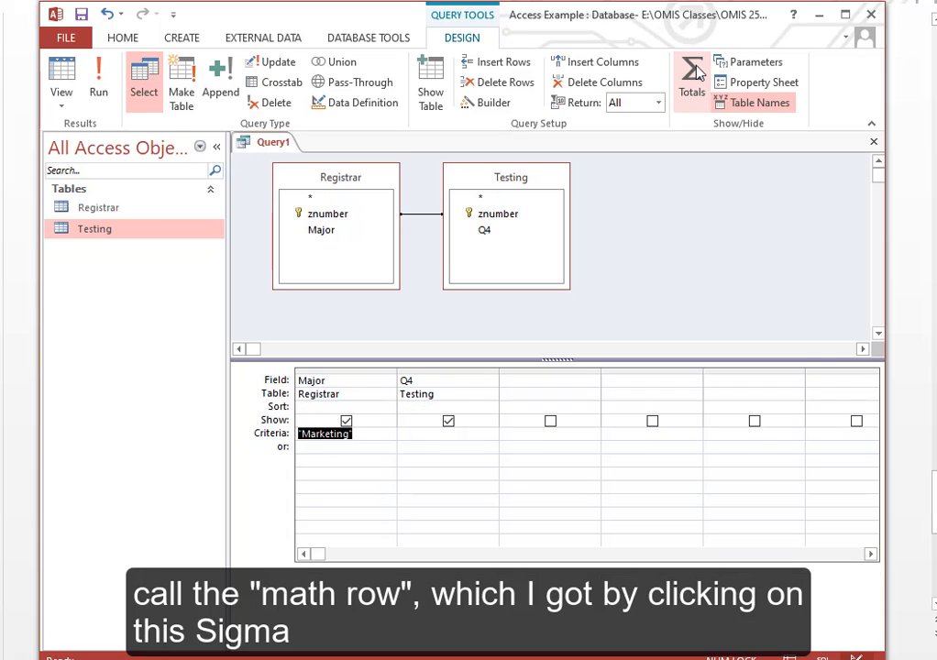
click(697, 74)
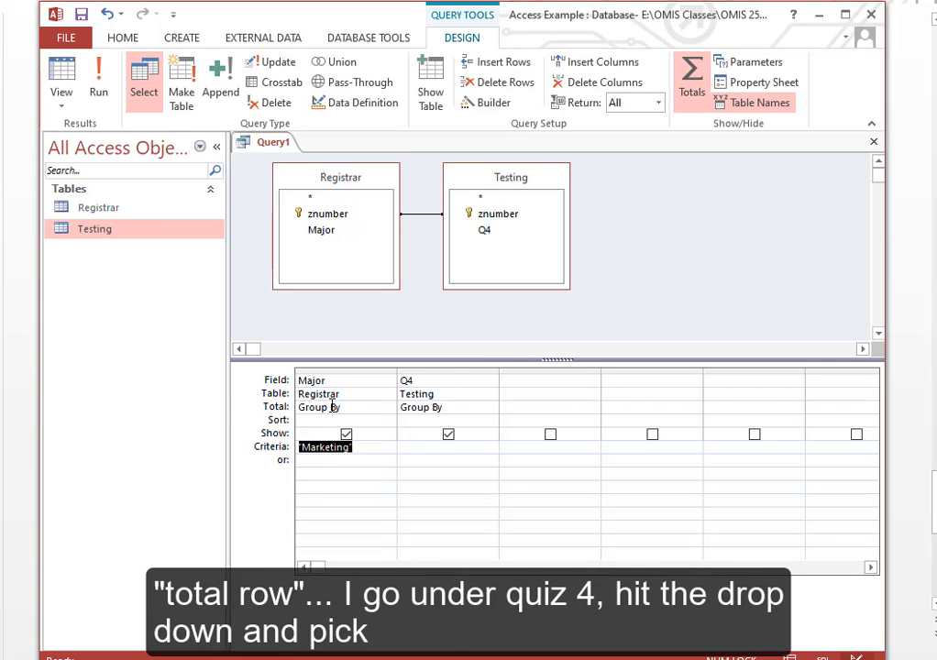
- Set the Q4 field's total to Avg, run the query, and widen the AvgOfQ4 column to fit its value
click(491, 409)
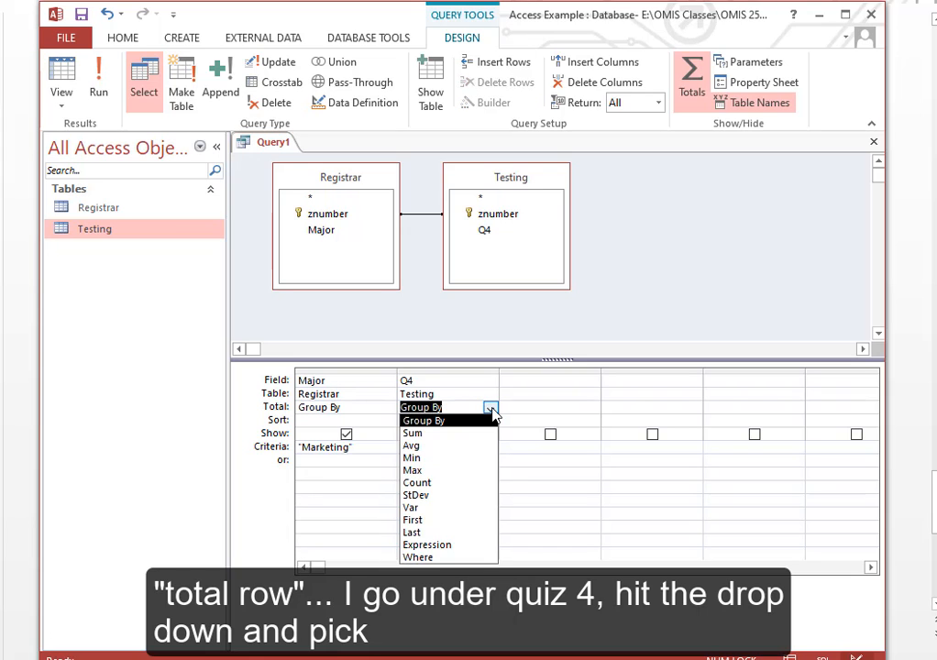
click(491, 409)
click(492, 409)
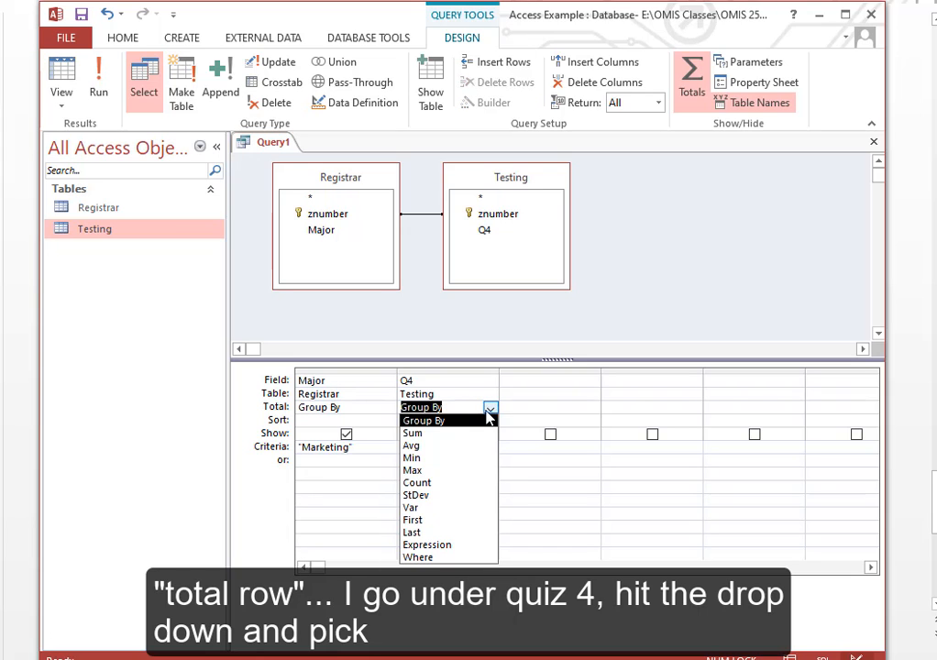
click(452, 448)
click(98, 82)
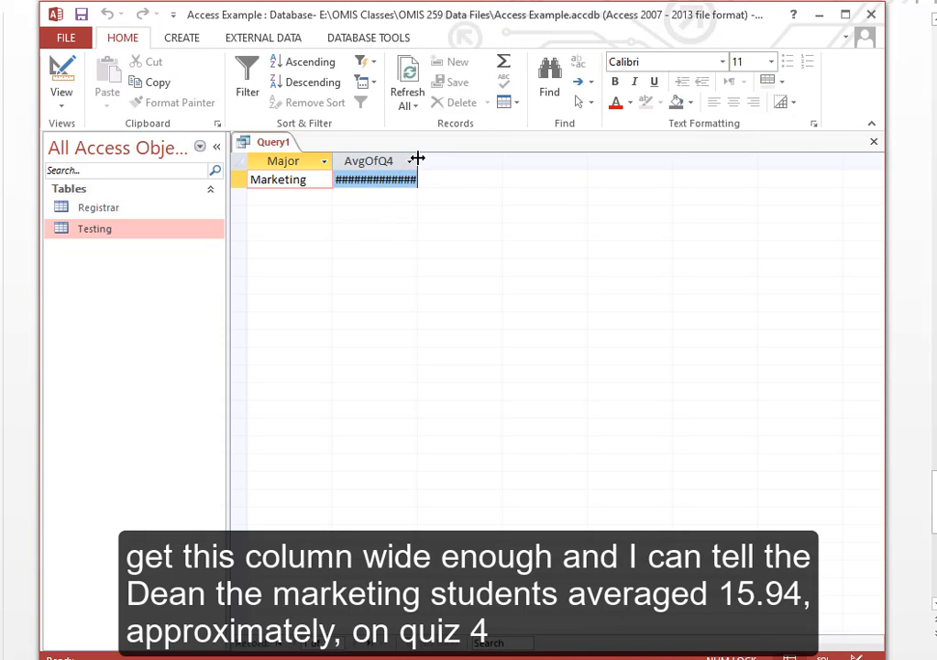
drag(417, 159, 455, 160)
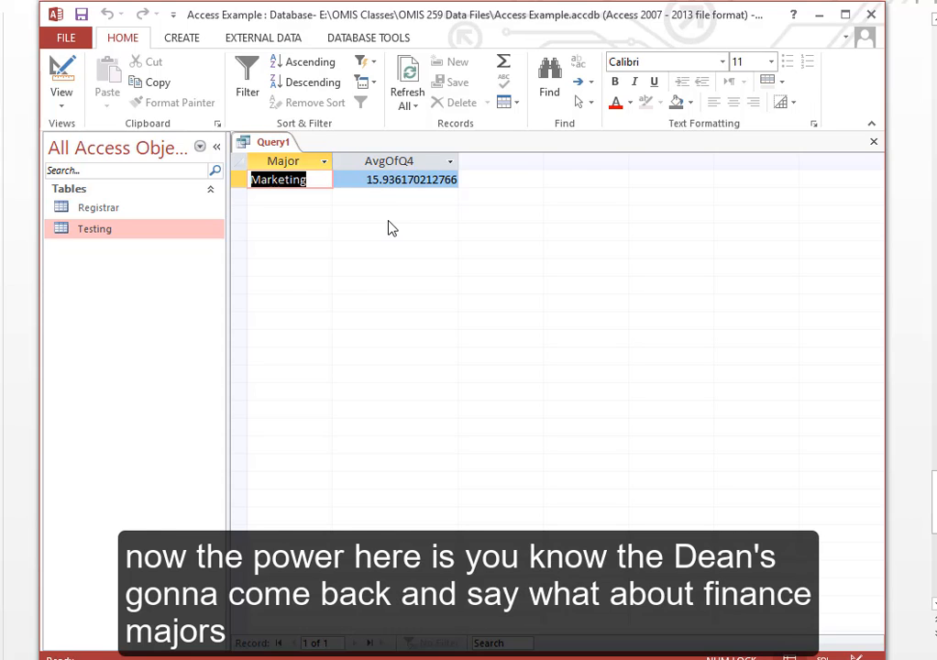
- Replace the Major criterion with Finance in the query design and run the query
click(64, 70)
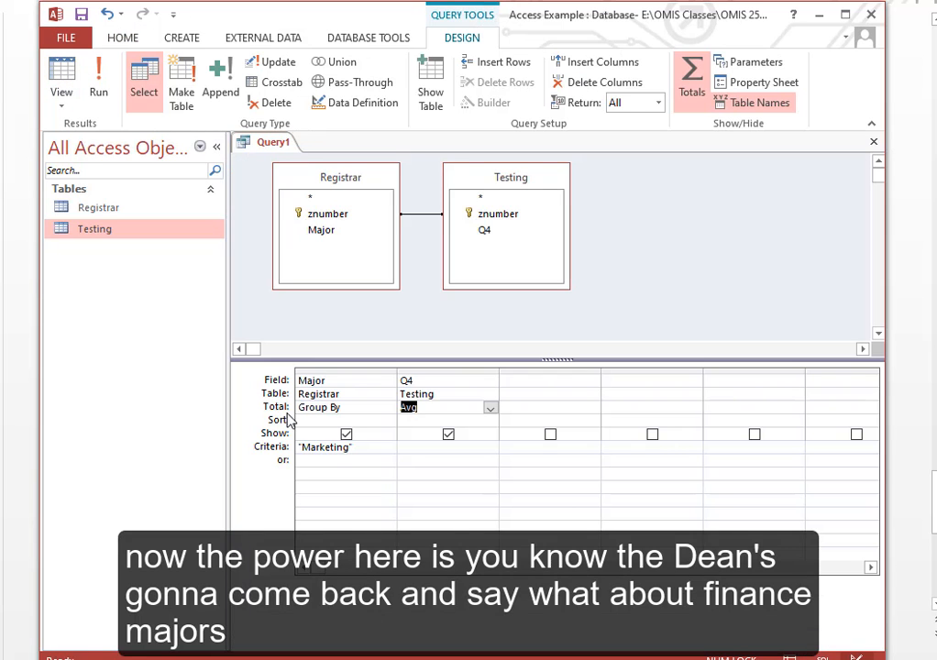
drag(365, 447, 247, 445)
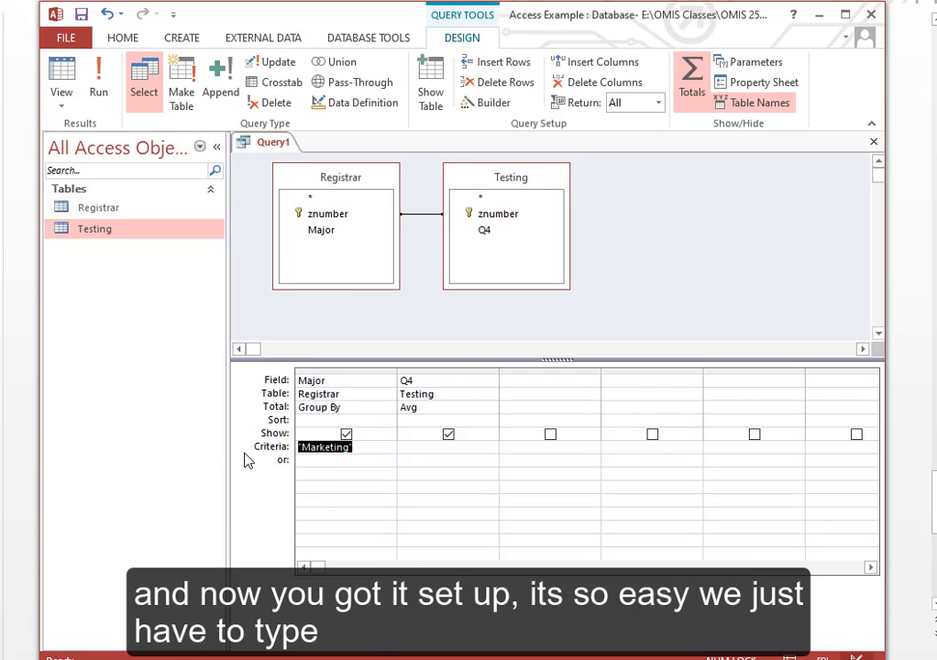
text(Fian)
key(BackSpace)
key(BackSpace)
text(nance)
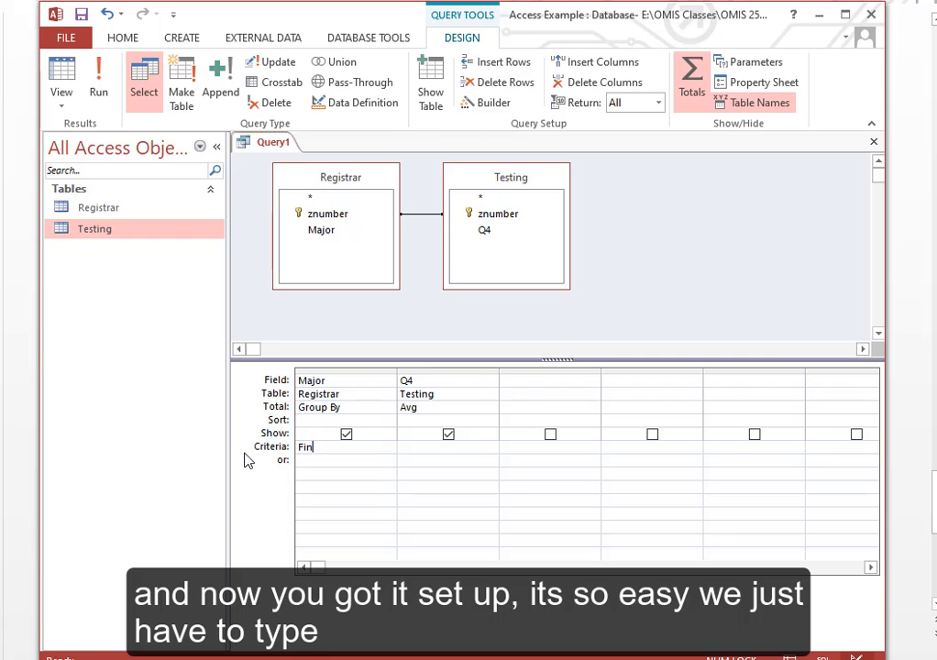
click(109, 91)
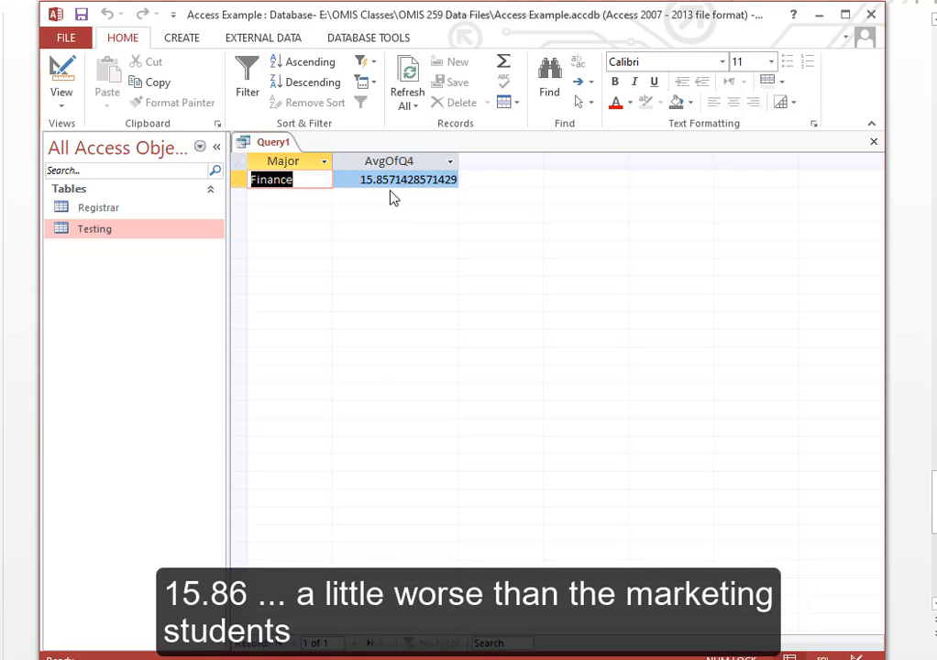
- Change the Major criterion back to Marketing in the query design and rerun the query
click(62, 78)
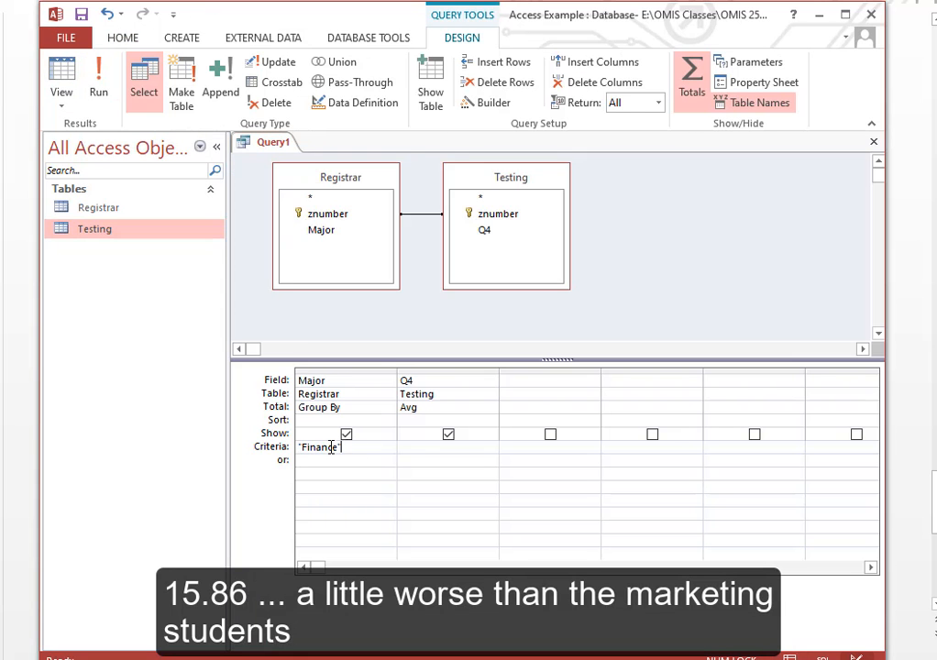
drag(331, 446, 271, 446)
text(Mar)
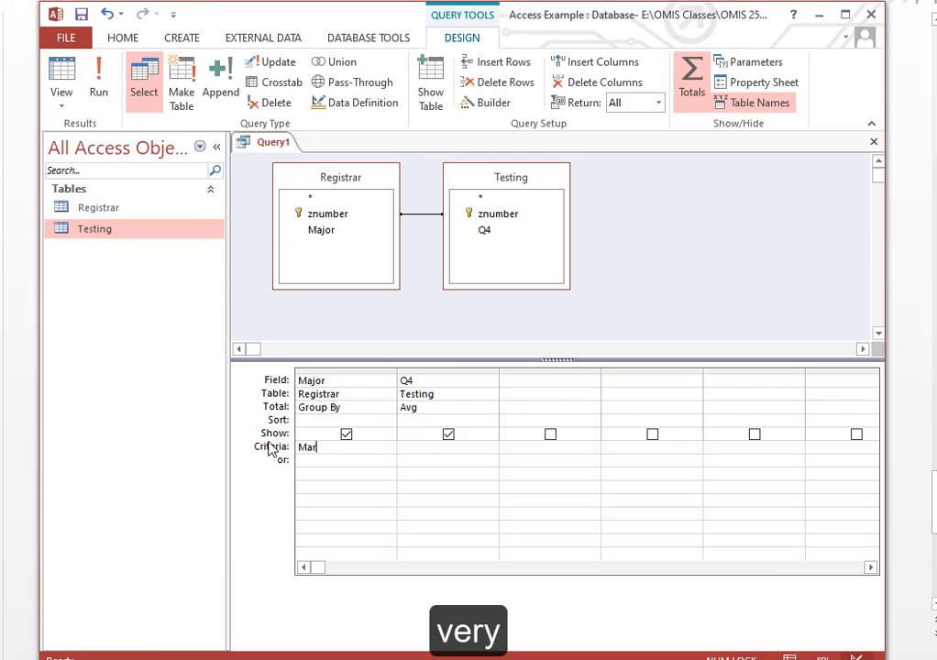
text(keting)
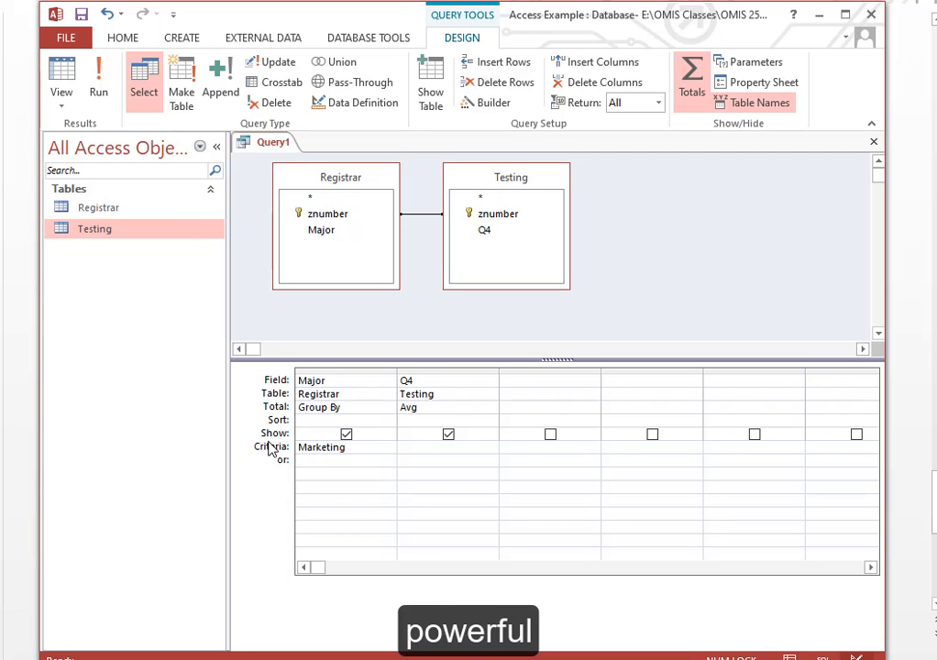
click(97, 92)
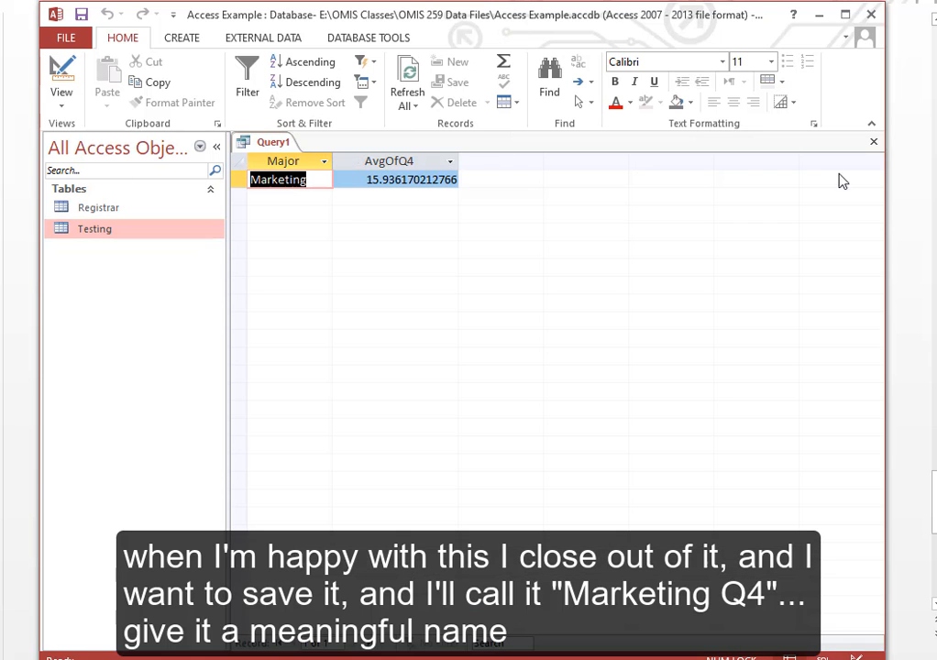
- Close the query and save it under the name Marketing Q4
click(873, 142)
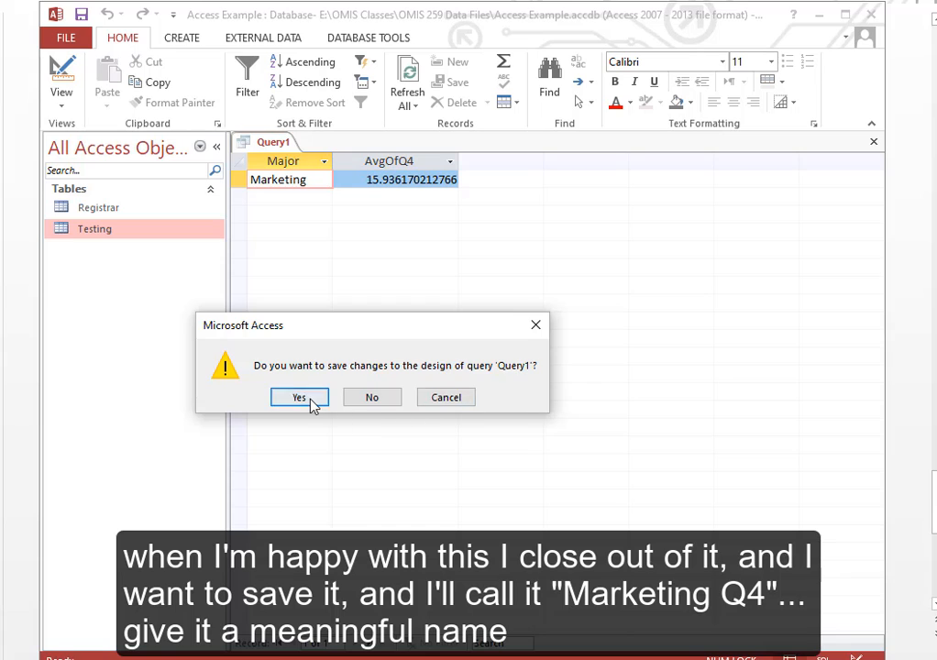
click(310, 403)
text(Marketing Q4)
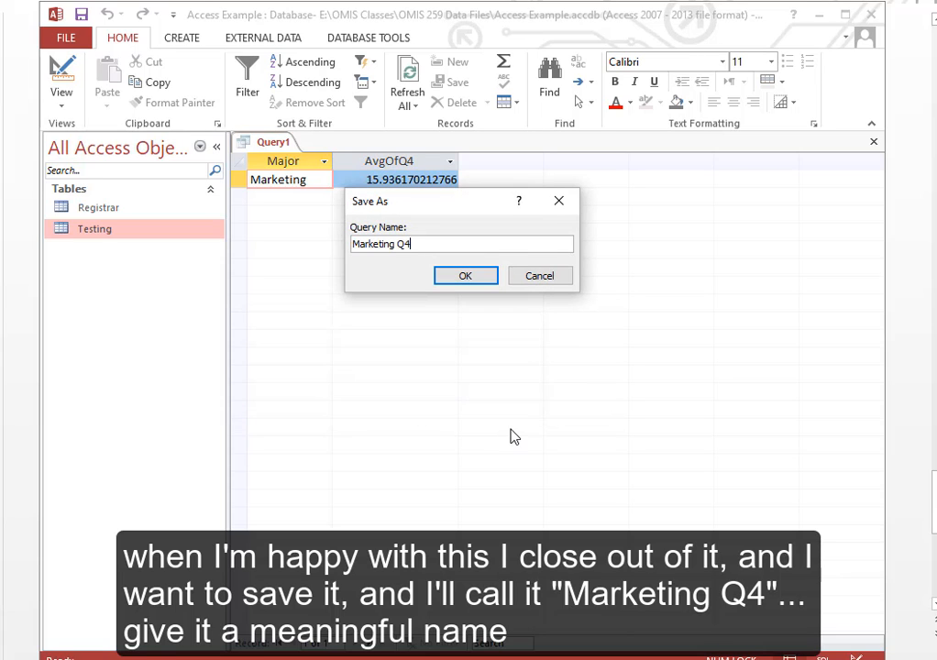
click(463, 276)
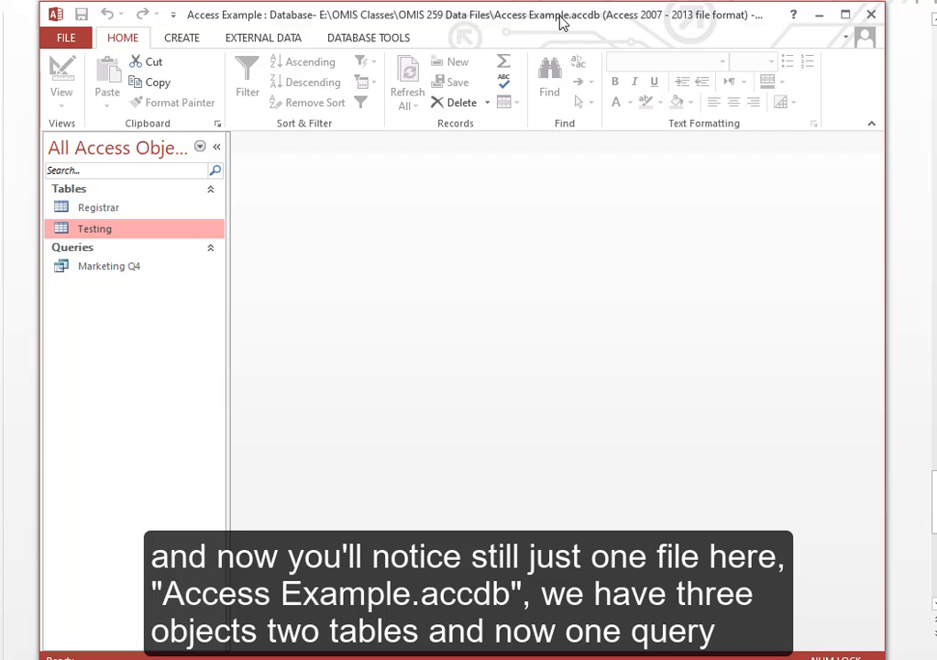
- Reopen the saved Marketing Q4 query, check its design and results, and close it
click(118, 209)
click(119, 231)
click(124, 268)
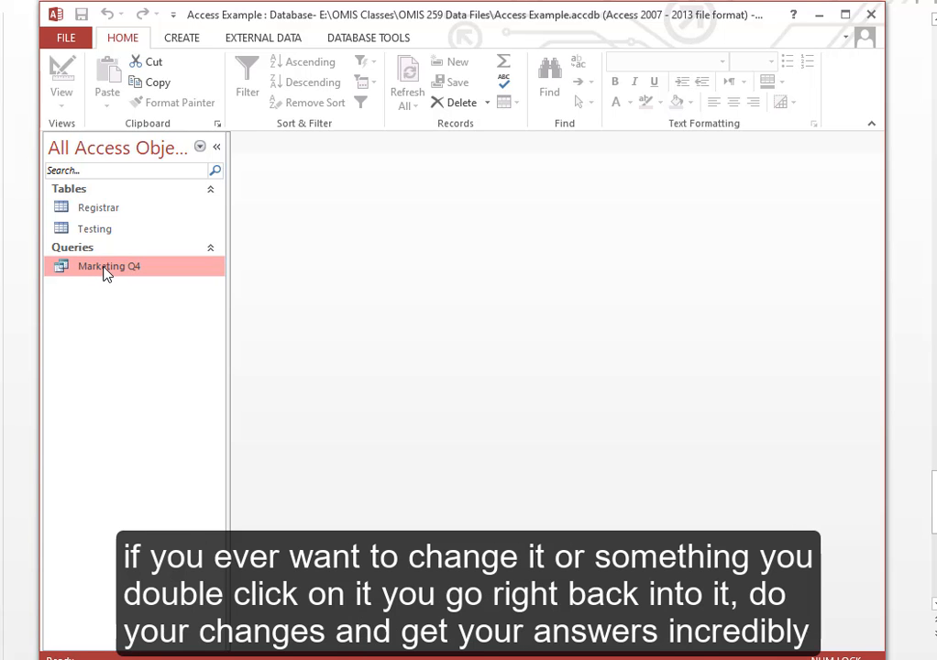
double_click(105, 267)
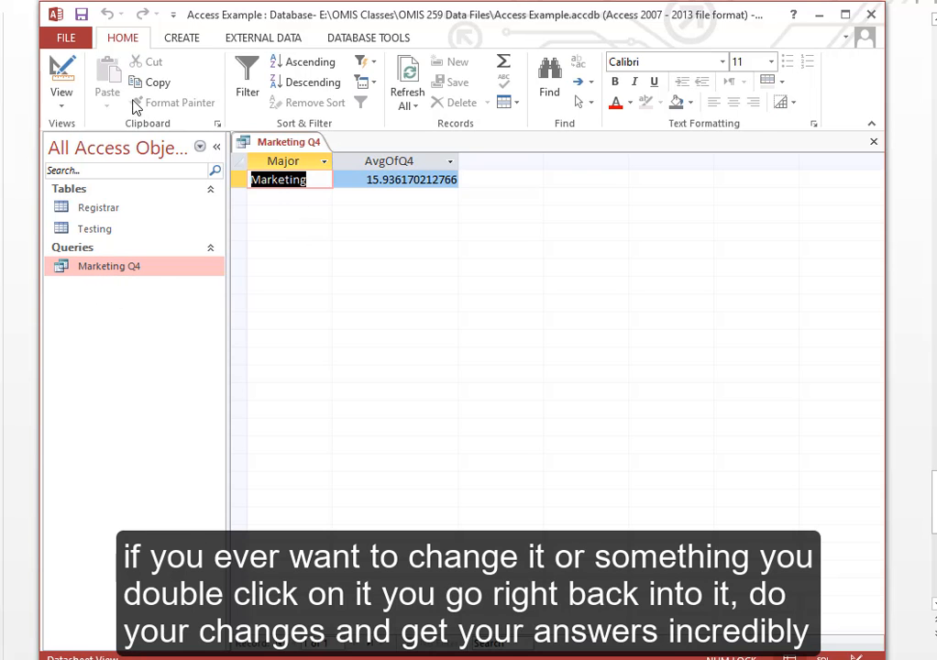
click(62, 77)
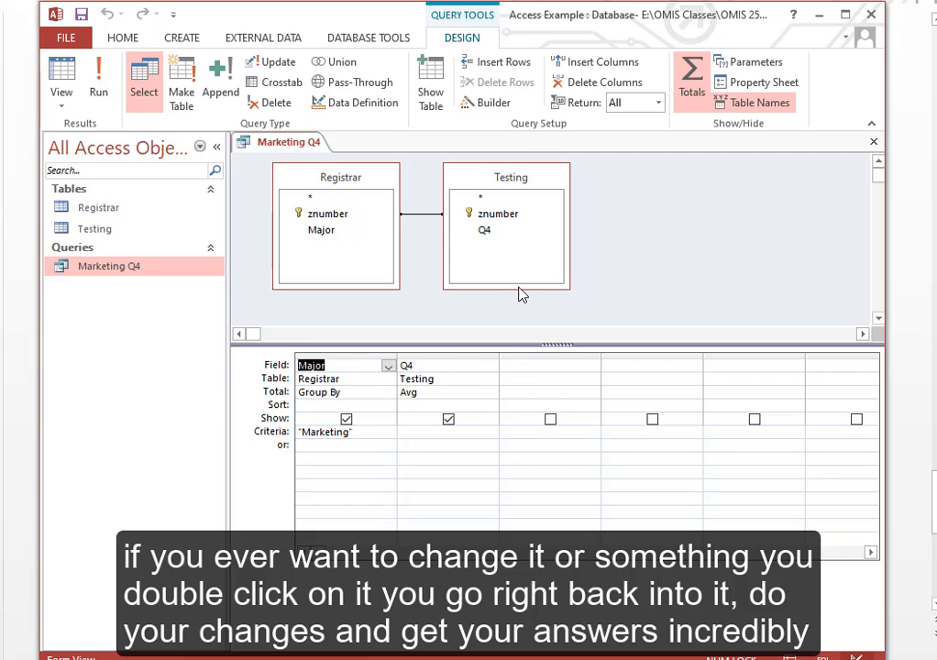
click(62, 77)
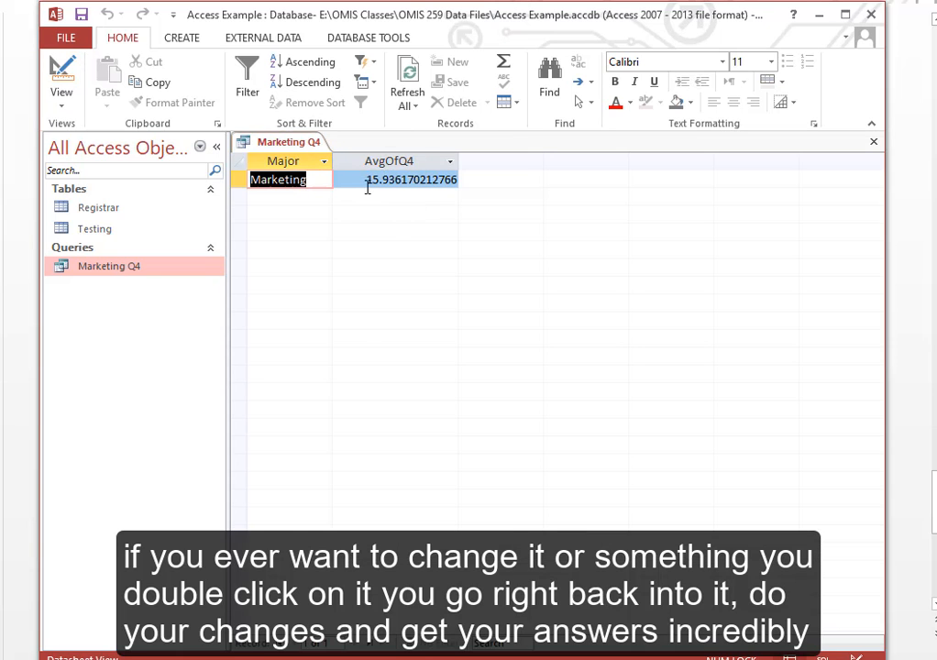
click(872, 146)
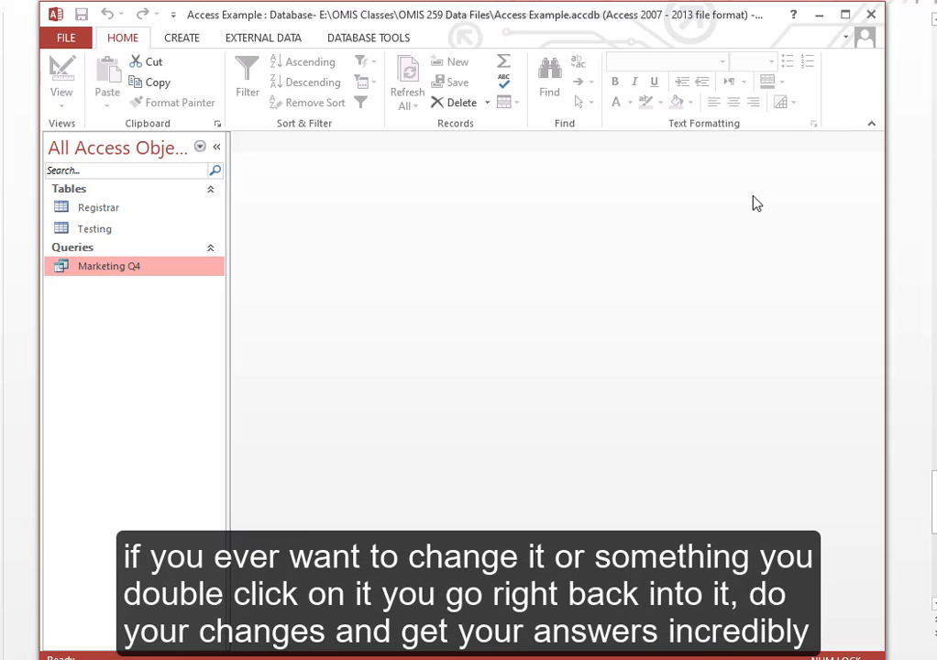
- View the relationship between the Registrar and Testing tables, and close the relationships layout
click(360, 38)
click(248, 80)
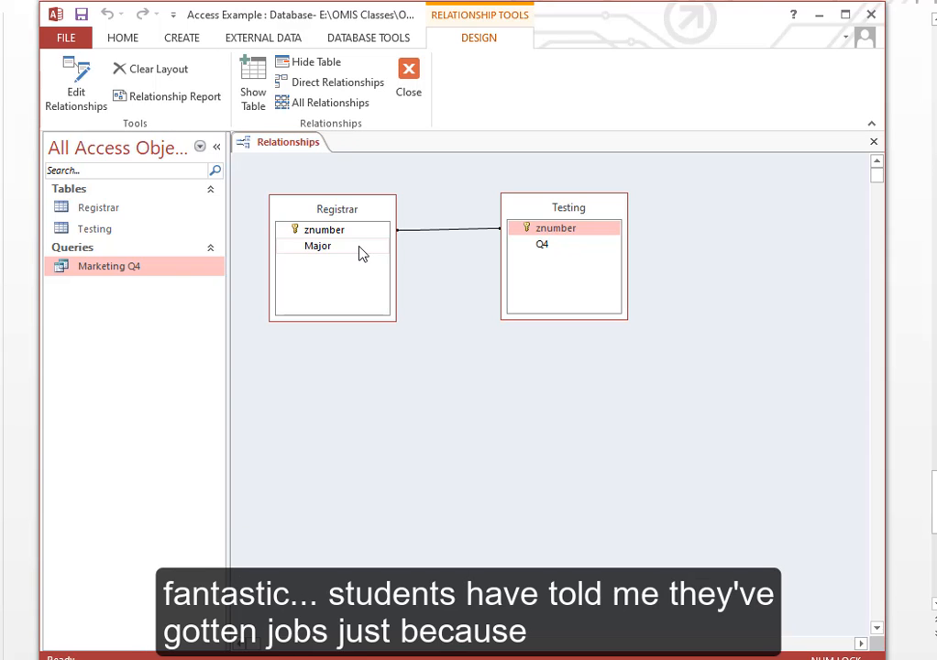
click(410, 85)
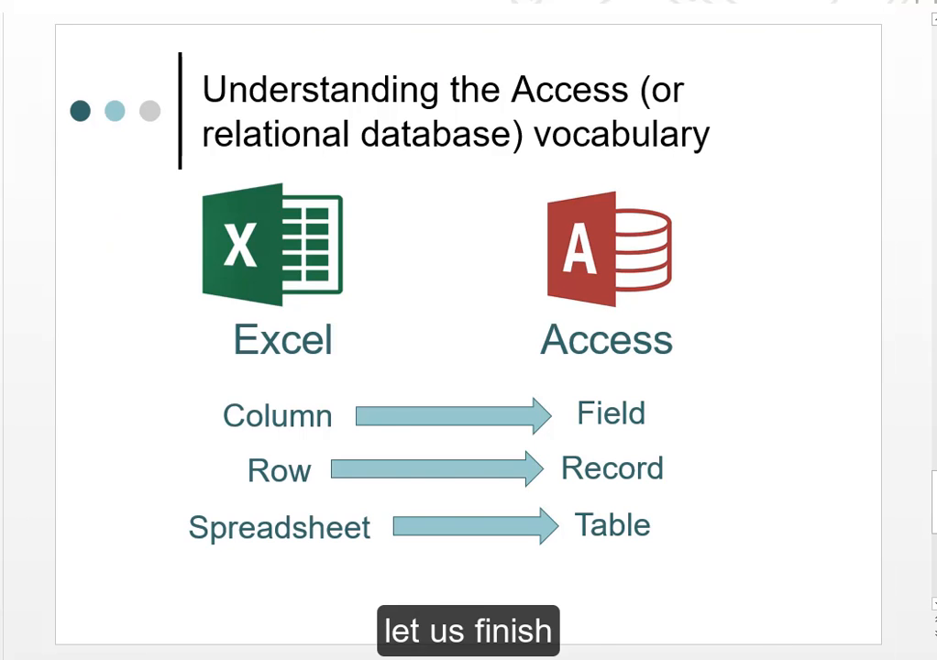
key(Page_Down)
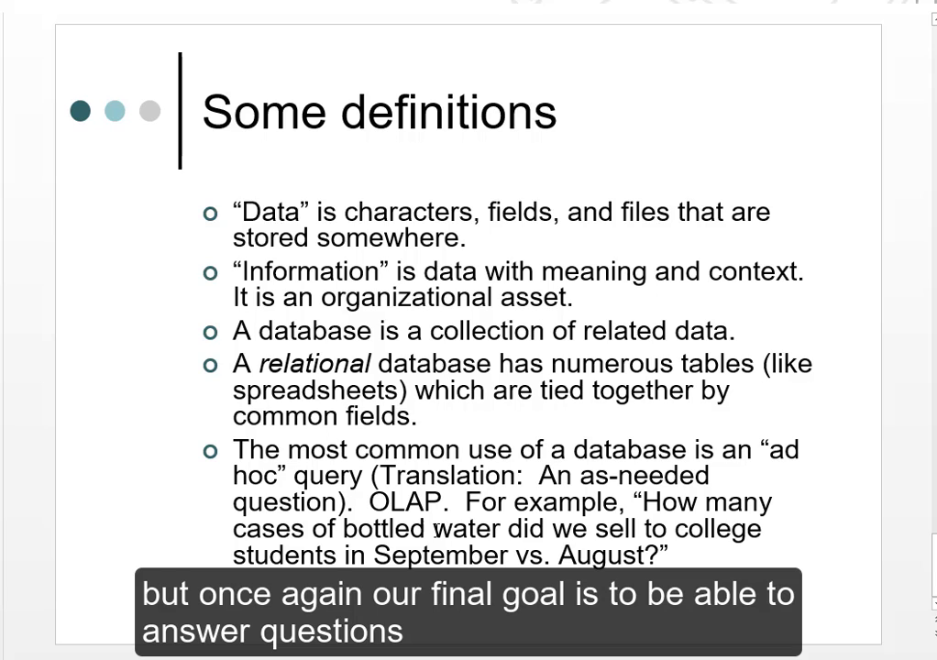
drag(637, 502, 681, 556)
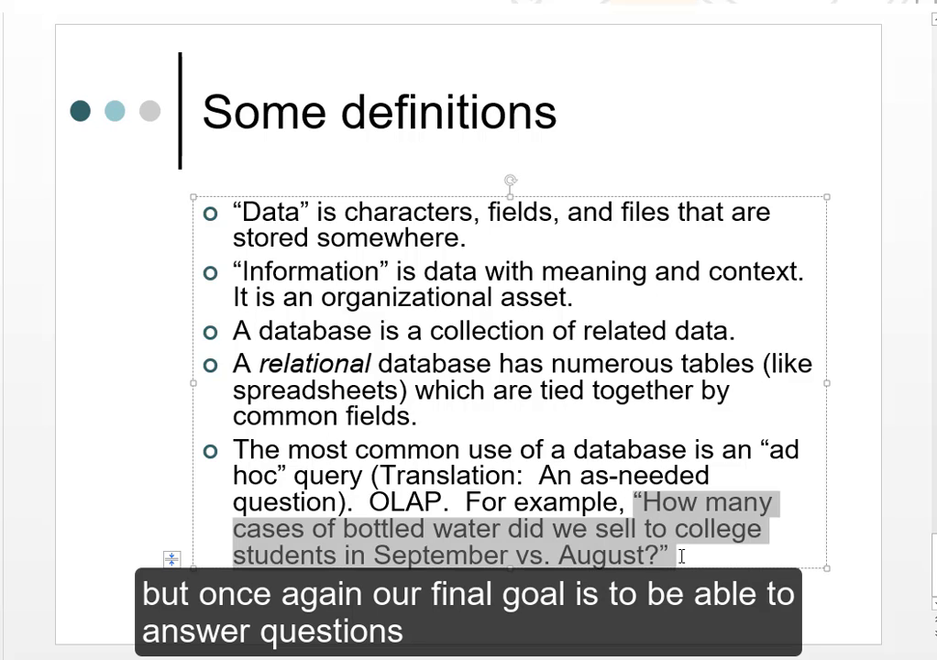